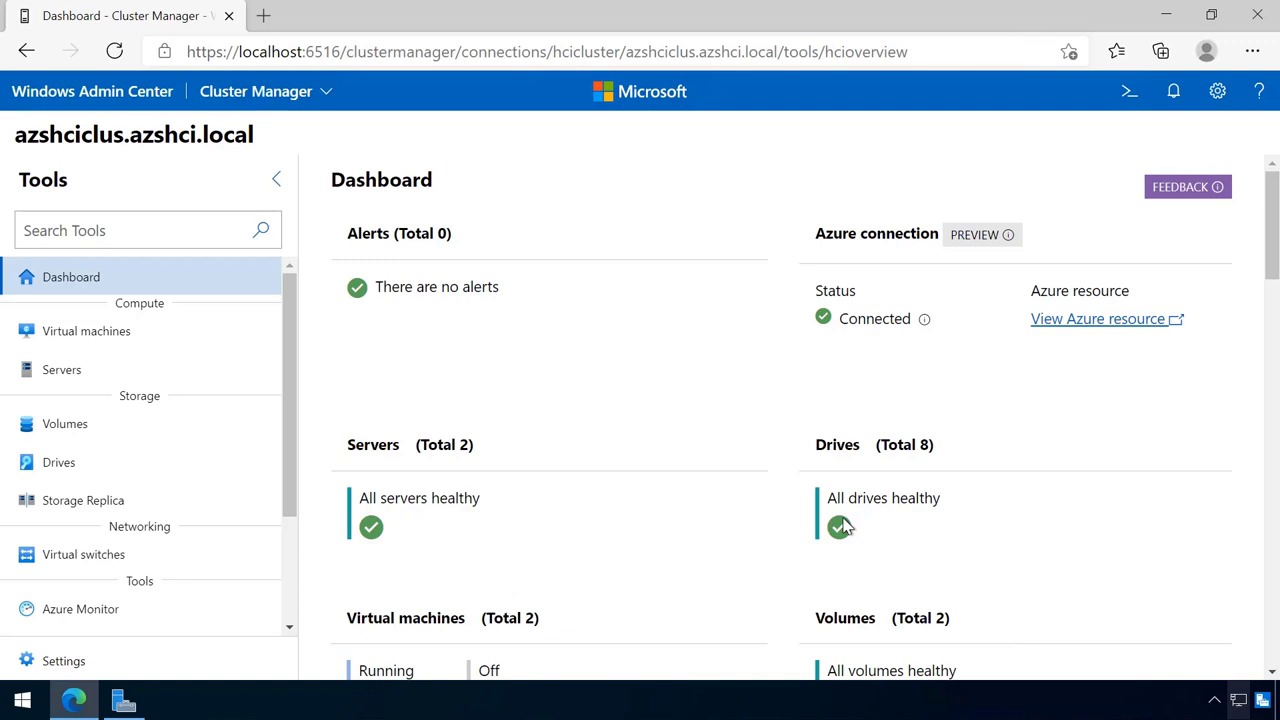
Start a new volume from the cluster's volume inventory and name it DemoVolume.
{"action": "left_click", "coordinate": [126, 427]}
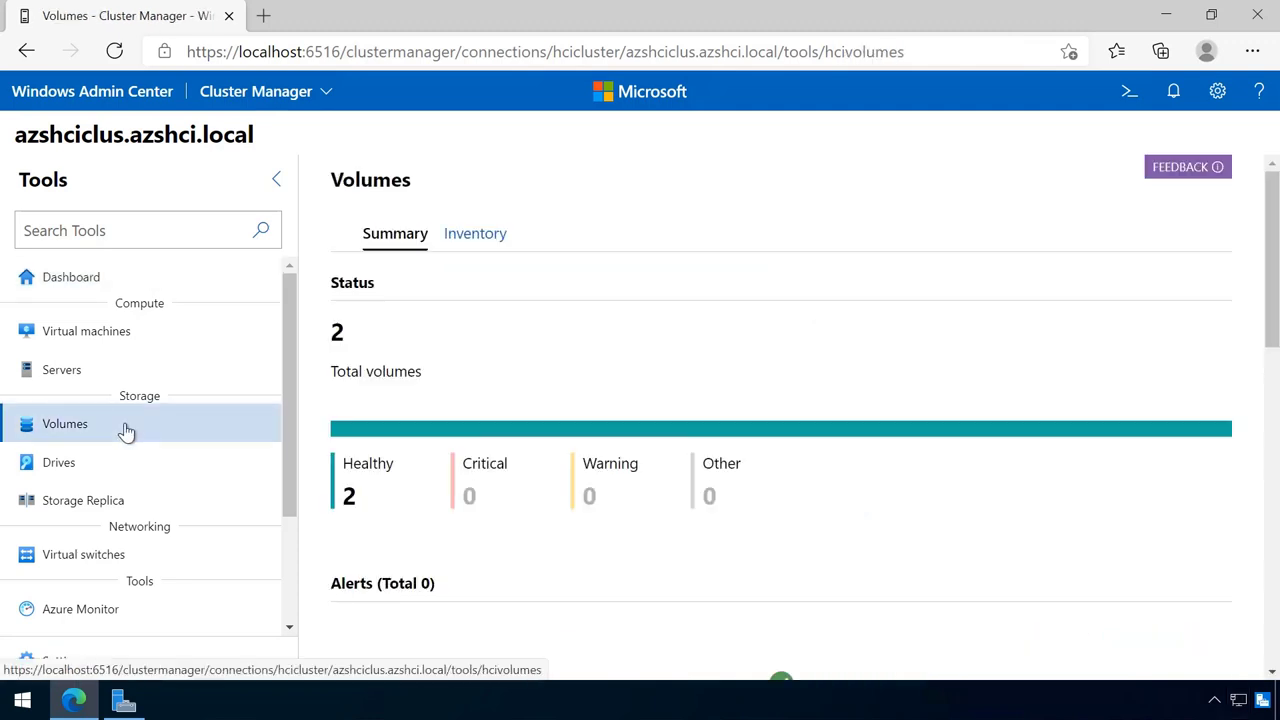
{"action": "left_click", "coordinate": [472, 240]}
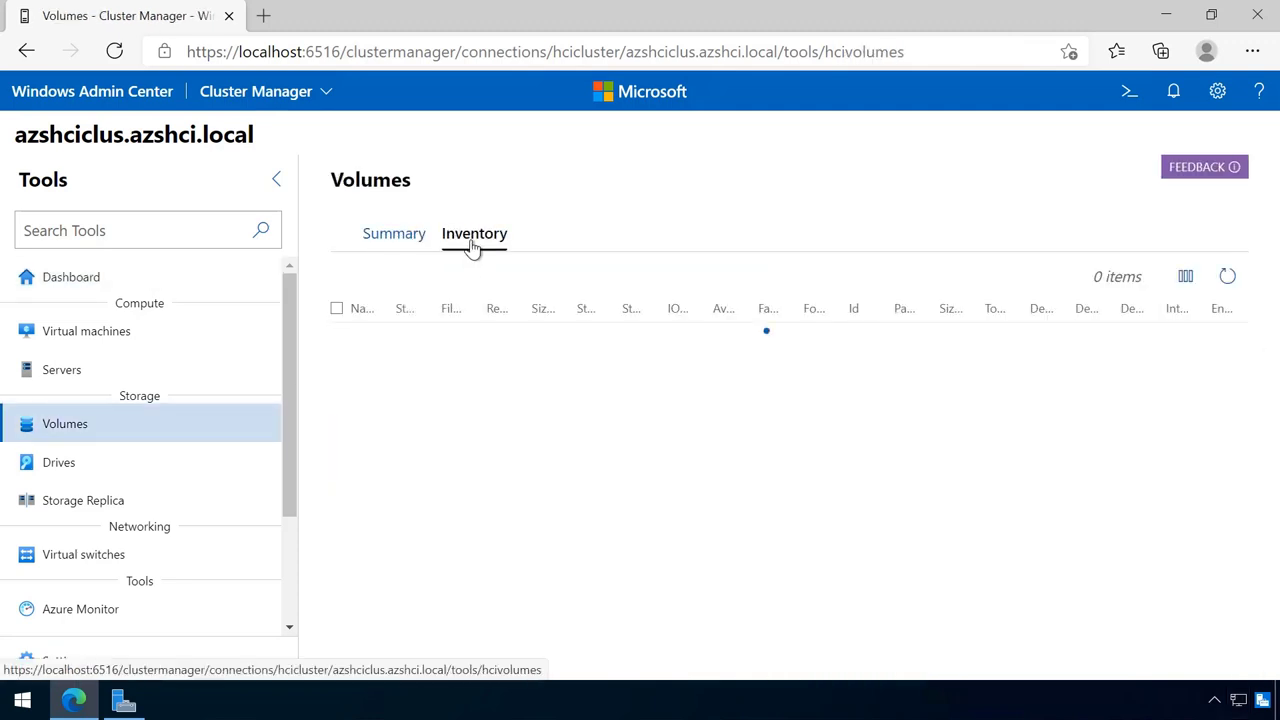
{"action": "left_click", "coordinate": [390, 280]}
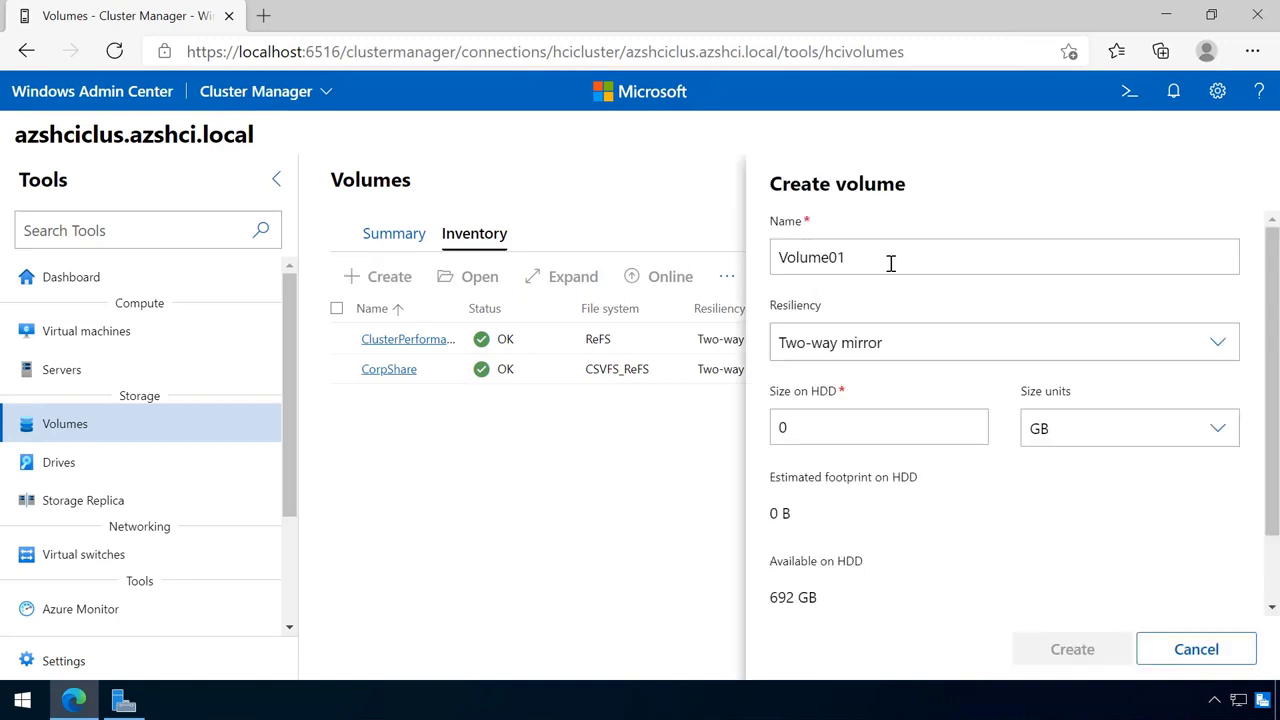
{"action": "left_click_drag", "start_coordinate": [890, 263], "coordinate": [757, 264]}
{"action": "type", "text": "dEM"}
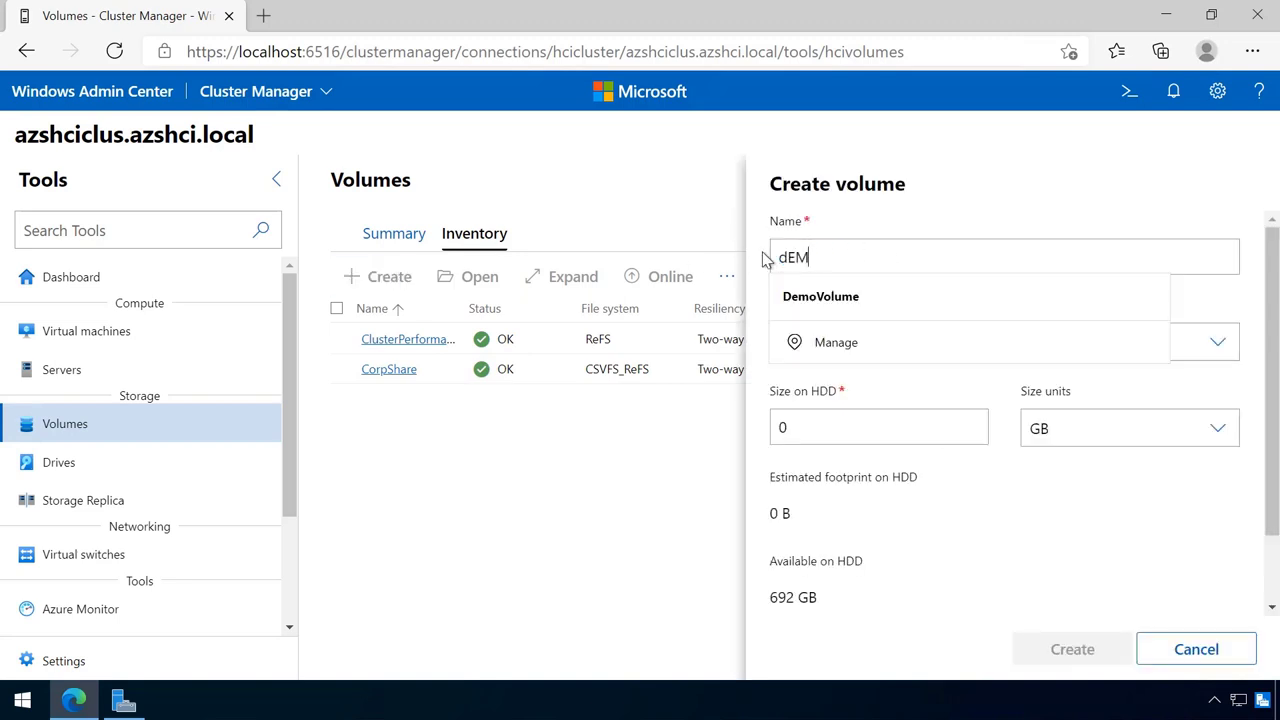
{"action": "key", "text": "BackSpace"}
{"action": "type", "text": "DemoVolume"}
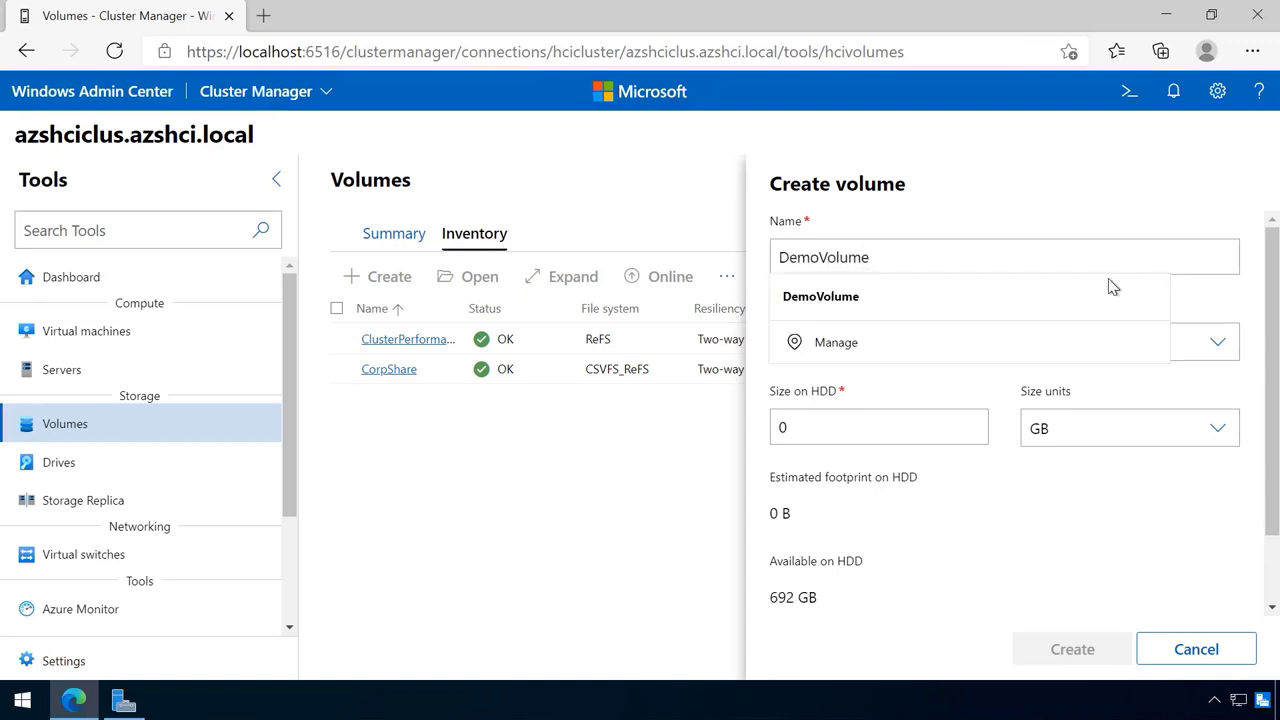
{"action": "left_click", "coordinate": [1252, 320]}
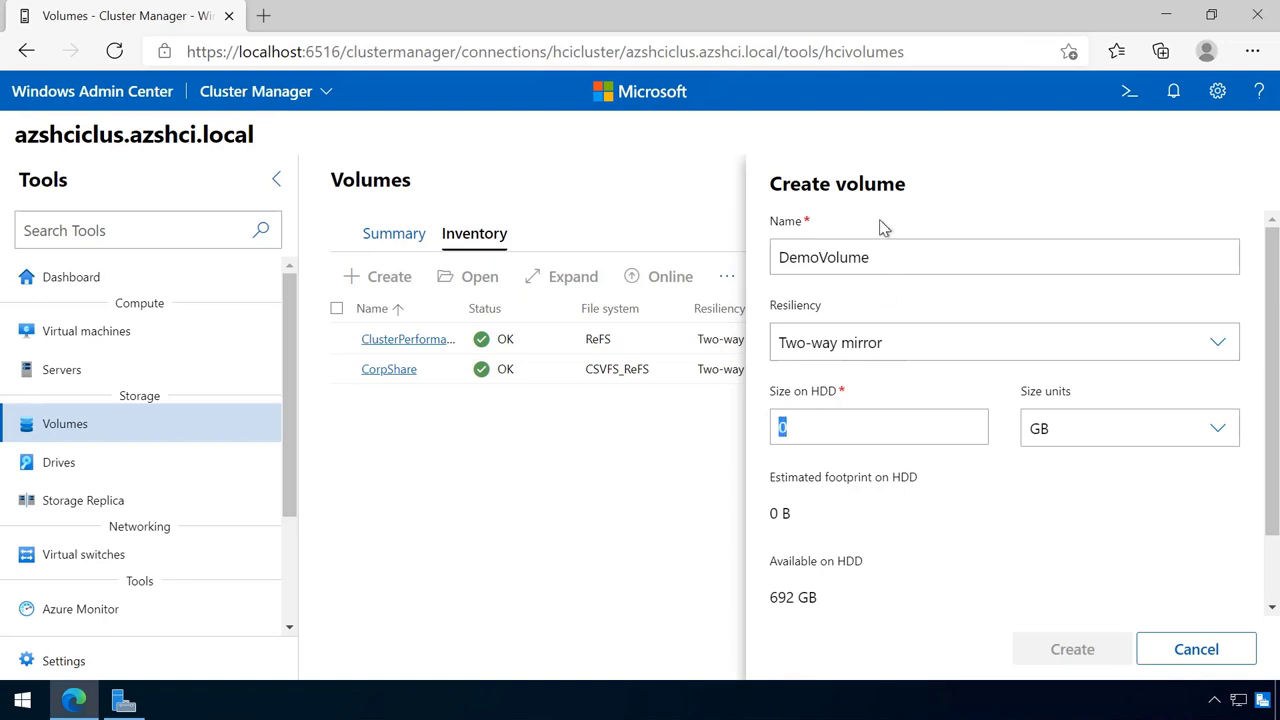
Set the volume's size on HDD to 20 GB and create it with two-way mirror resiliency.
{"action": "type", "text": "20"}
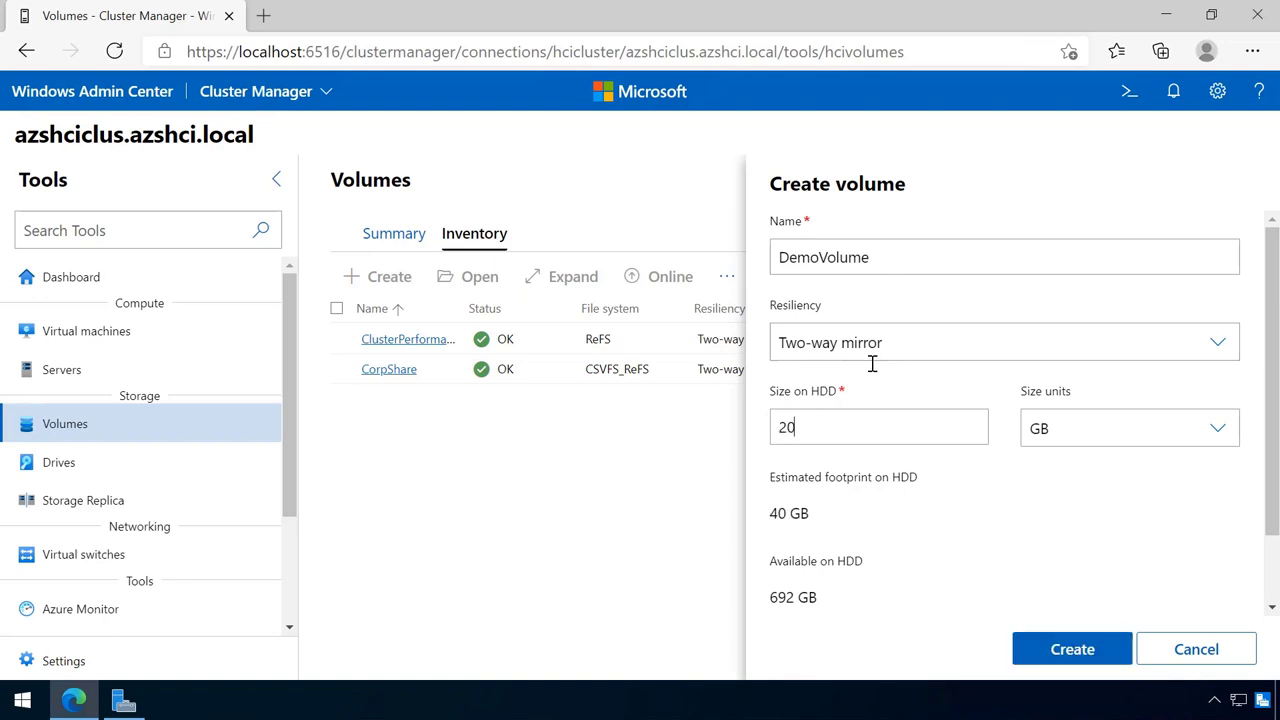
{"action": "left_click_drag", "start_coordinate": [812, 513], "coordinate": [766, 510]}
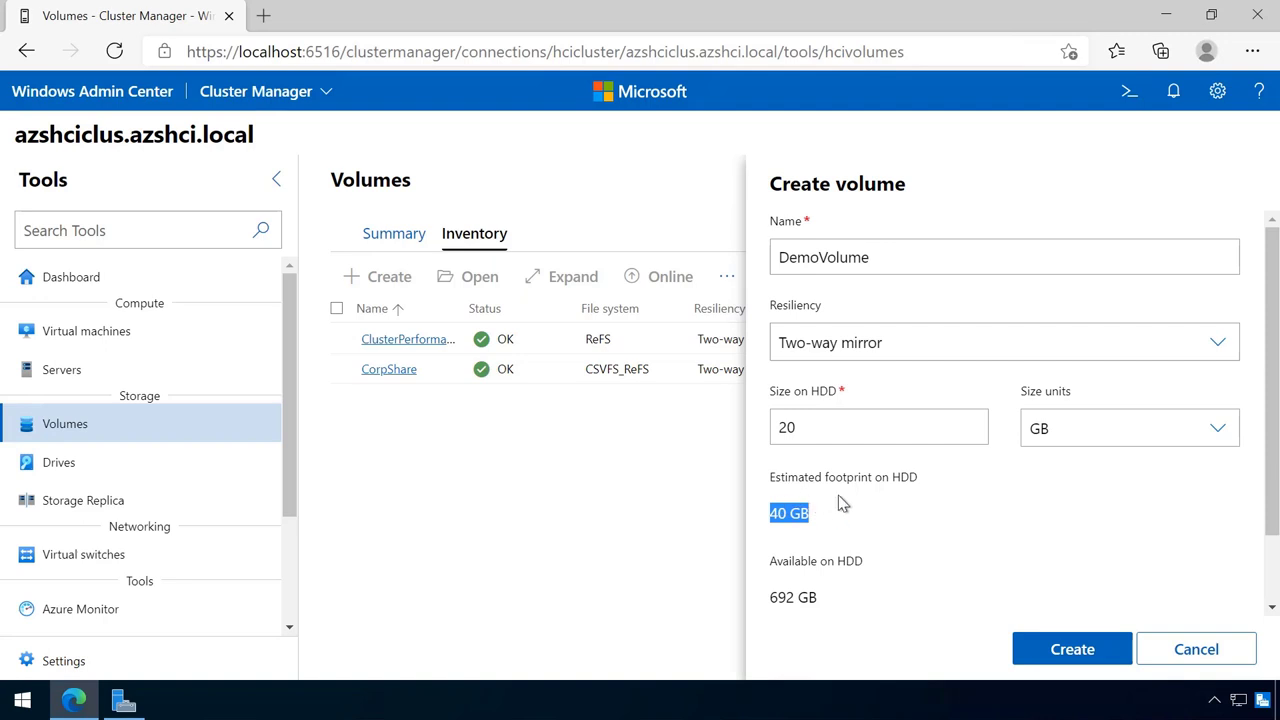
{"action": "left_click", "coordinate": [949, 513]}
{"action": "left_click", "coordinate": [1060, 650]}
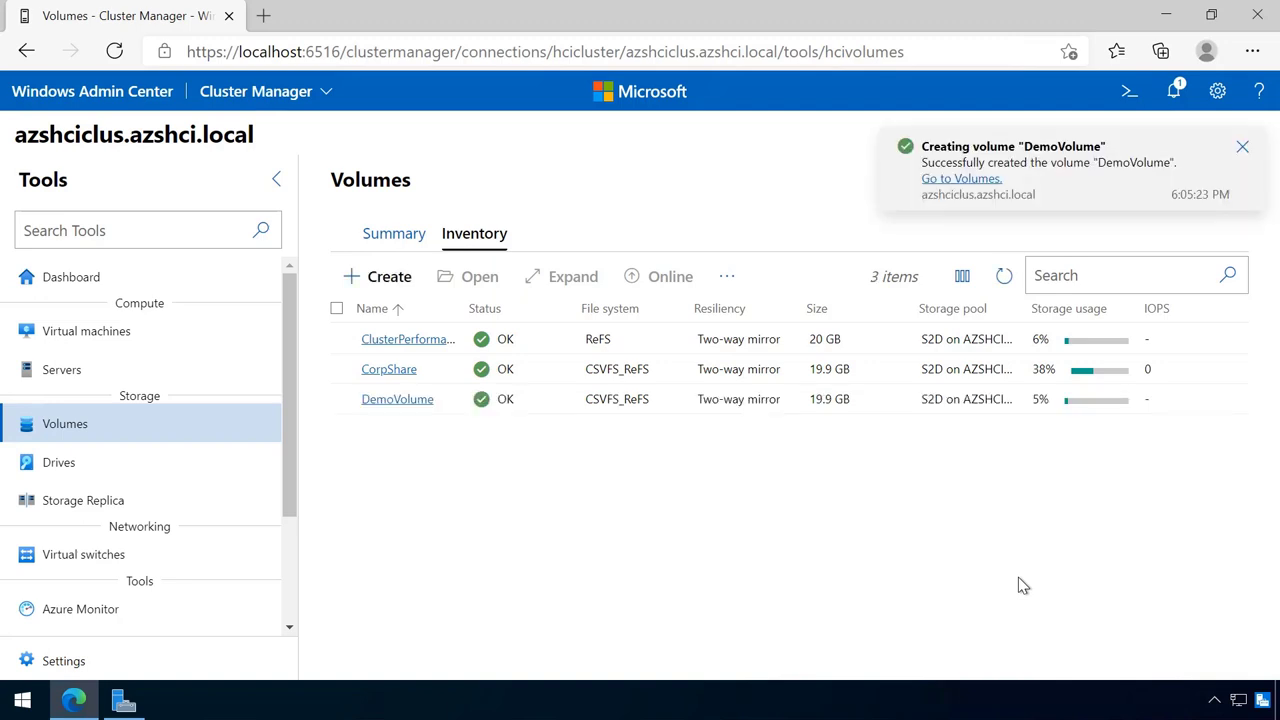
Open DemoVolume from the inventory and review its properties and optional features.
{"action": "left_click", "coordinate": [385, 399]}
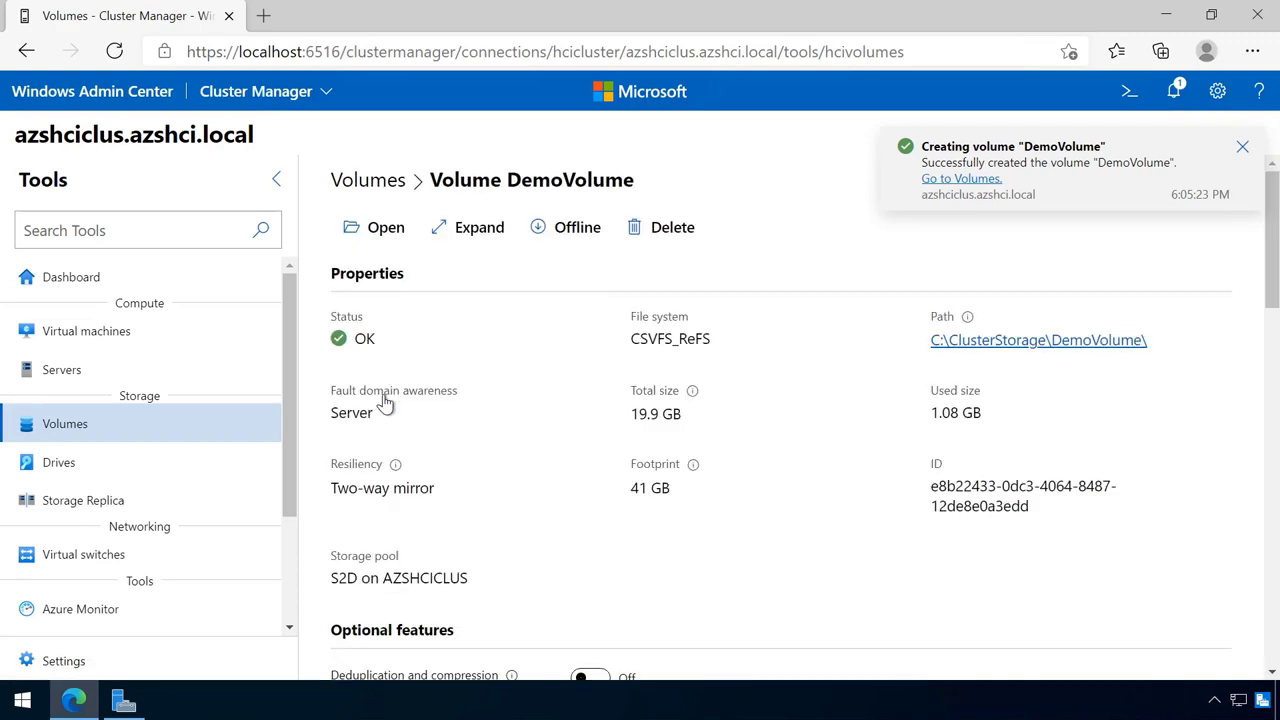
{"action": "scroll", "coordinate": [620, 268], "scroll_direction": "down", "scroll_amount": 4}
{"action": "scroll", "coordinate": [620, 265], "scroll_direction": "up", "scroll_amount": 4}
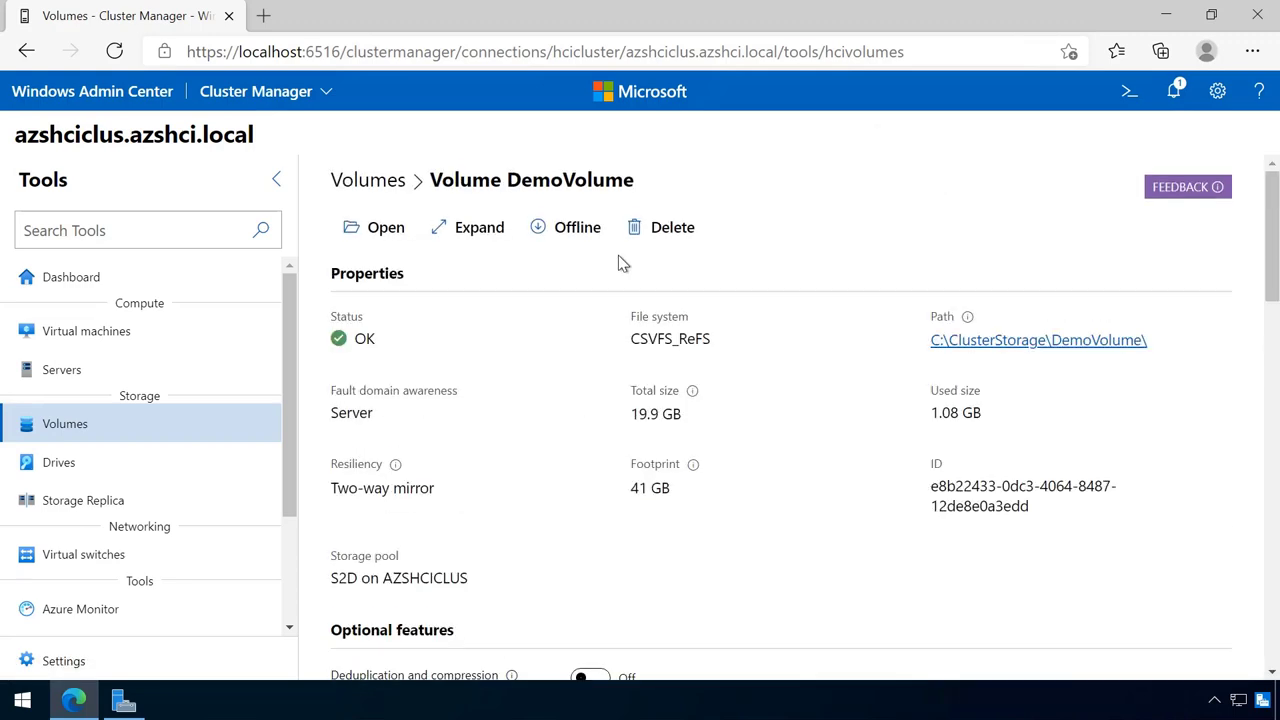
Switch to Server Manager and start a new share with the SMB Share - Quick profile, located on the DemoVolume cluster volume.
{"action": "left_click", "coordinate": [120, 698]}
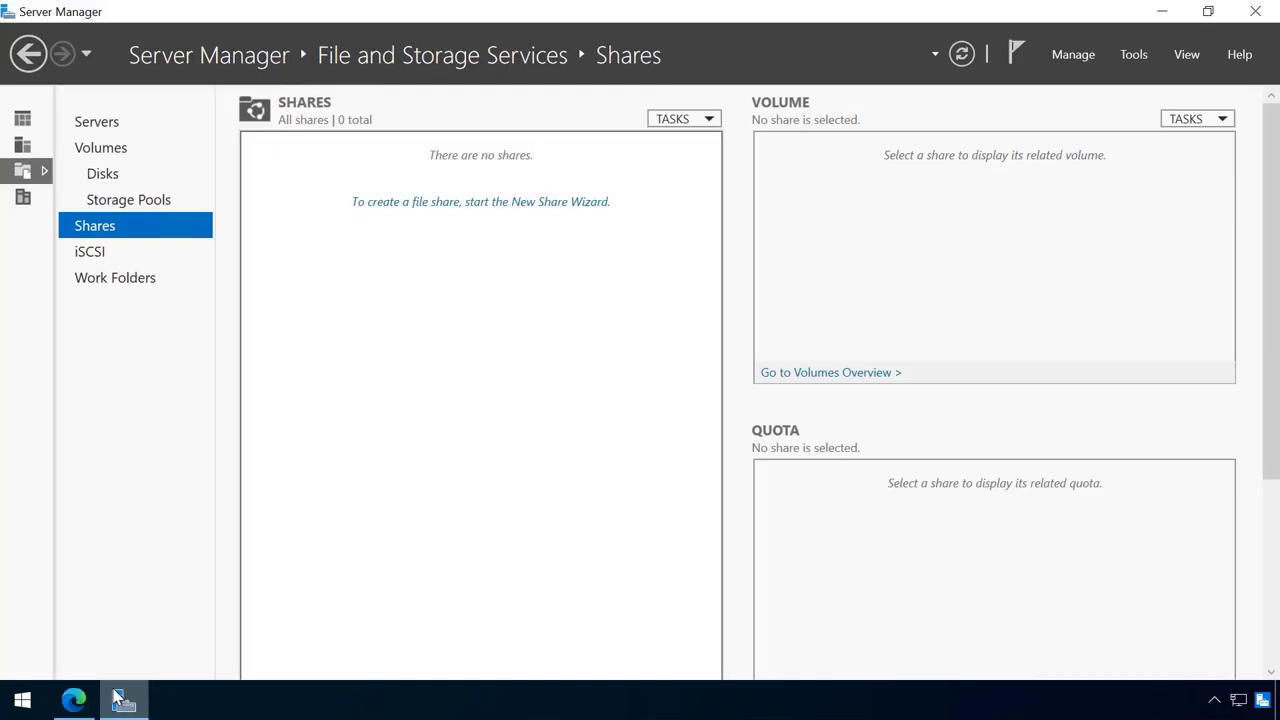
{"action": "left_click", "coordinate": [688, 124]}
{"action": "left_click", "coordinate": [697, 137]}
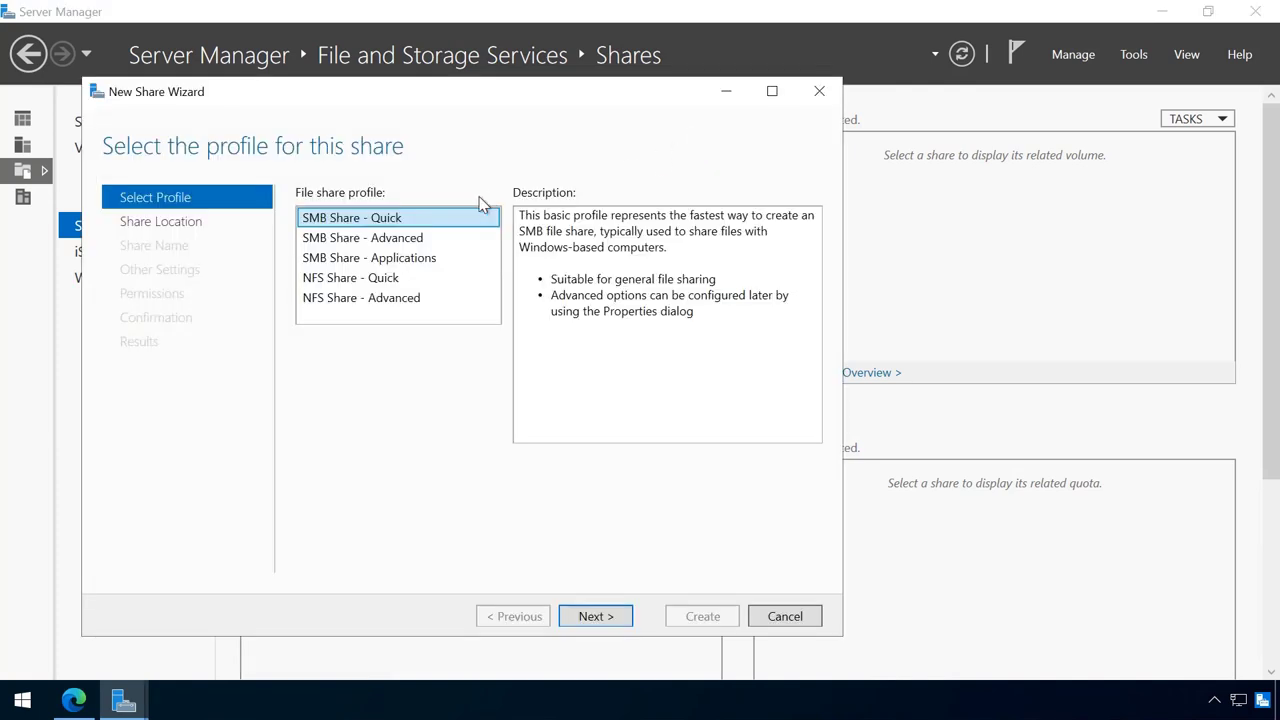
{"action": "left_click", "coordinate": [596, 616]}
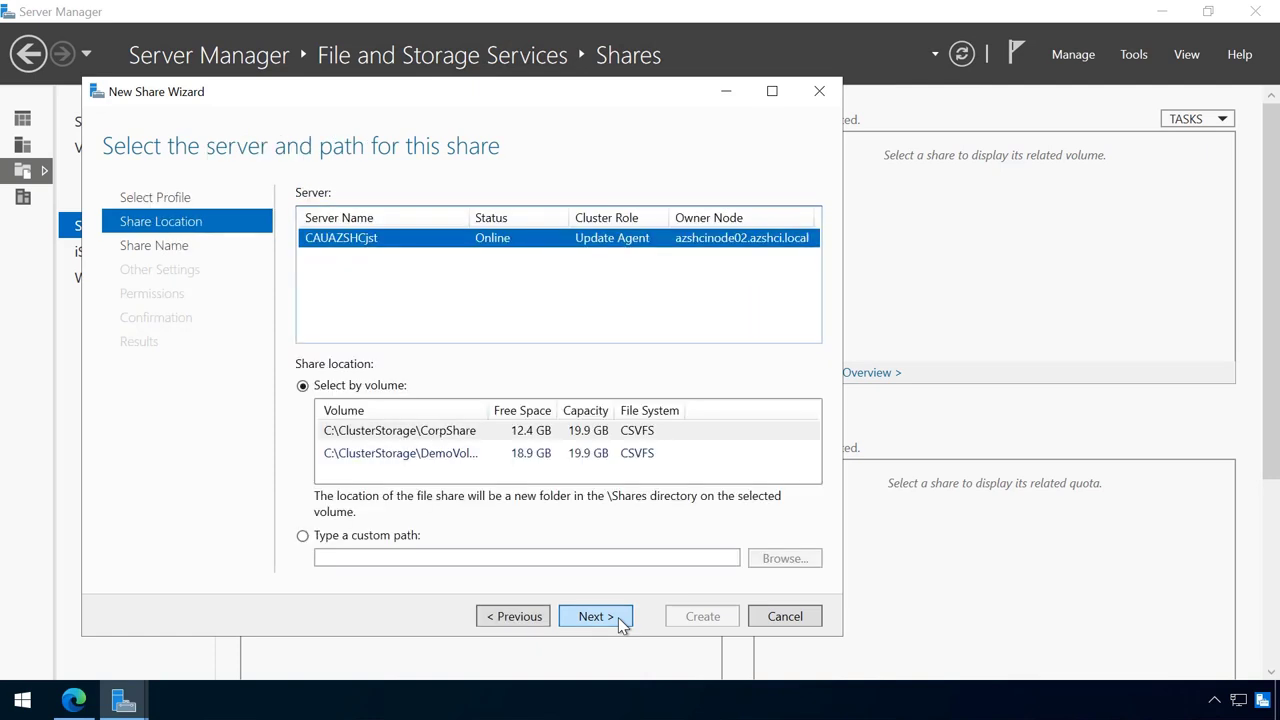
{"action": "left_click", "coordinate": [460, 456]}
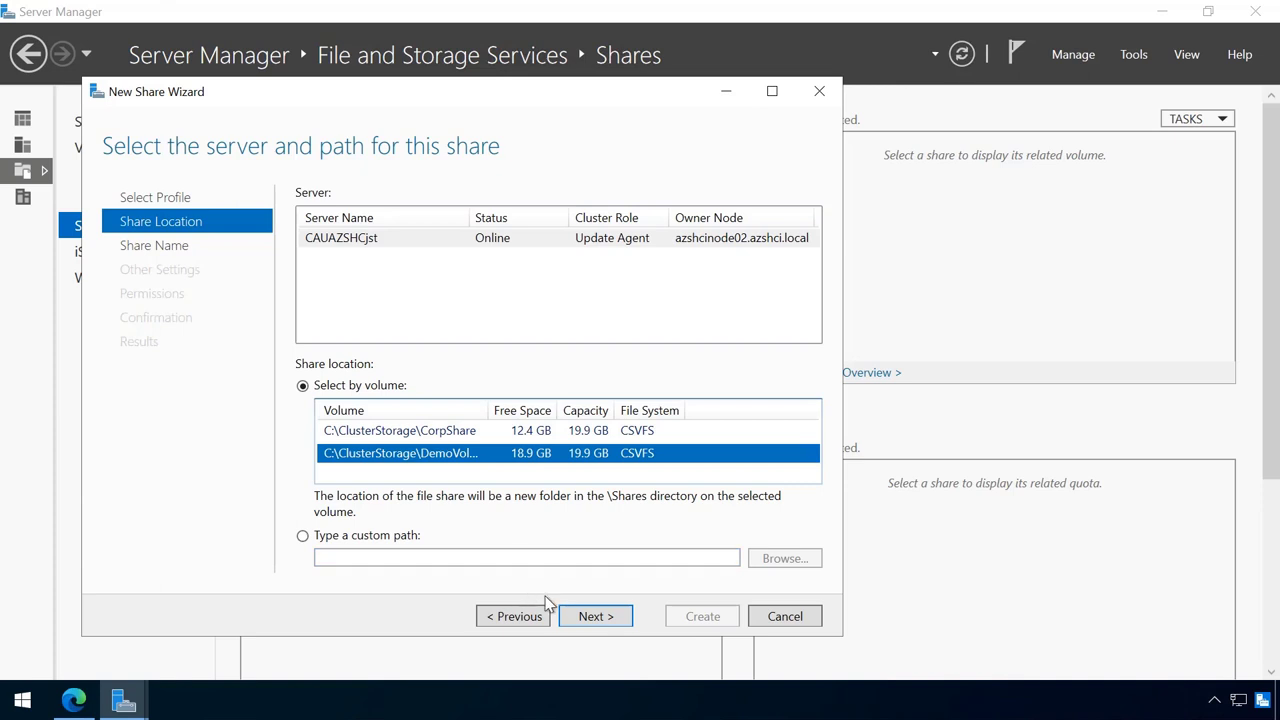
{"action": "left_click", "coordinate": [604, 618]}
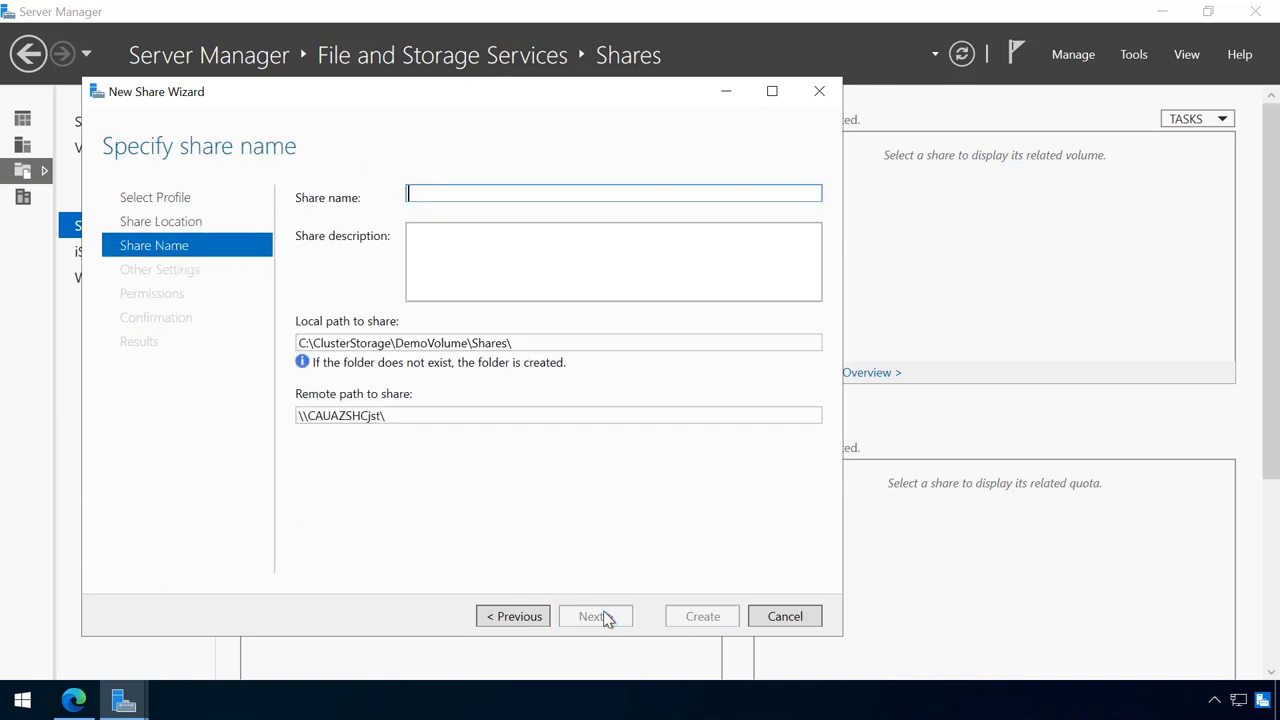
Name the share DemoShare, create it with the default settings and permissions, and open it in File Explorer.
{"action": "type", "text": "Dem"}
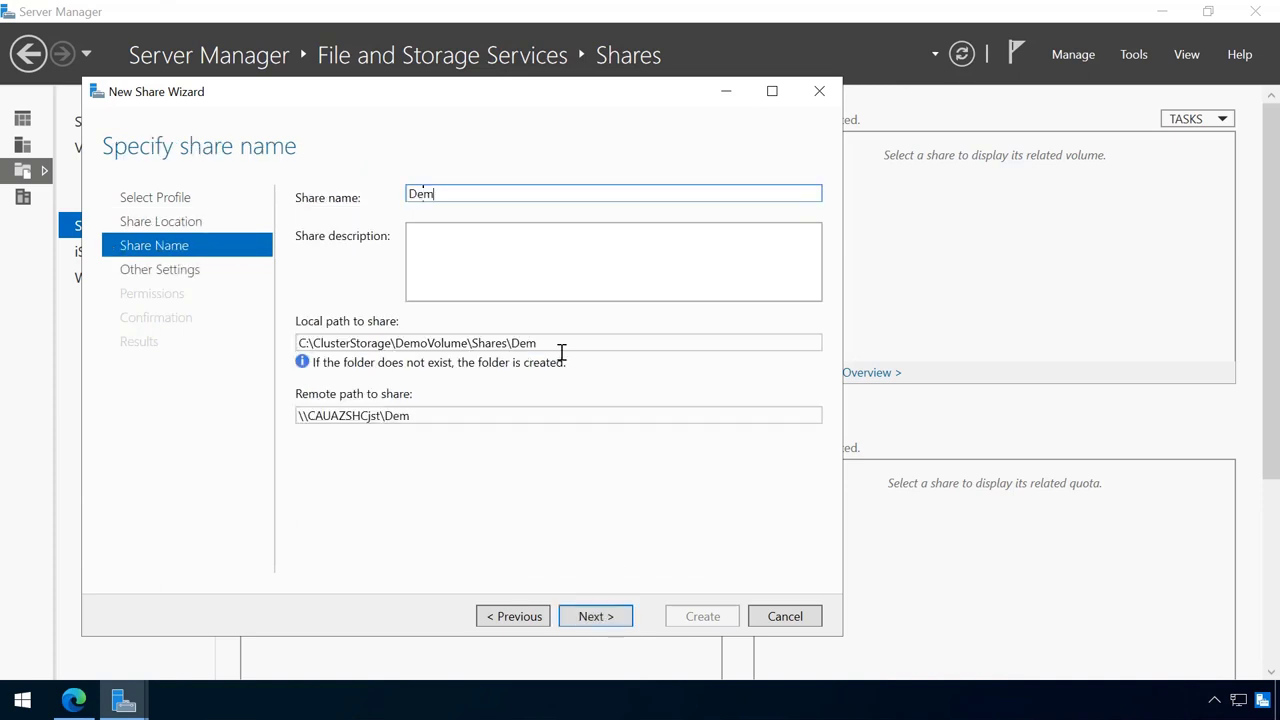
{"action": "type", "text": "oShare"}
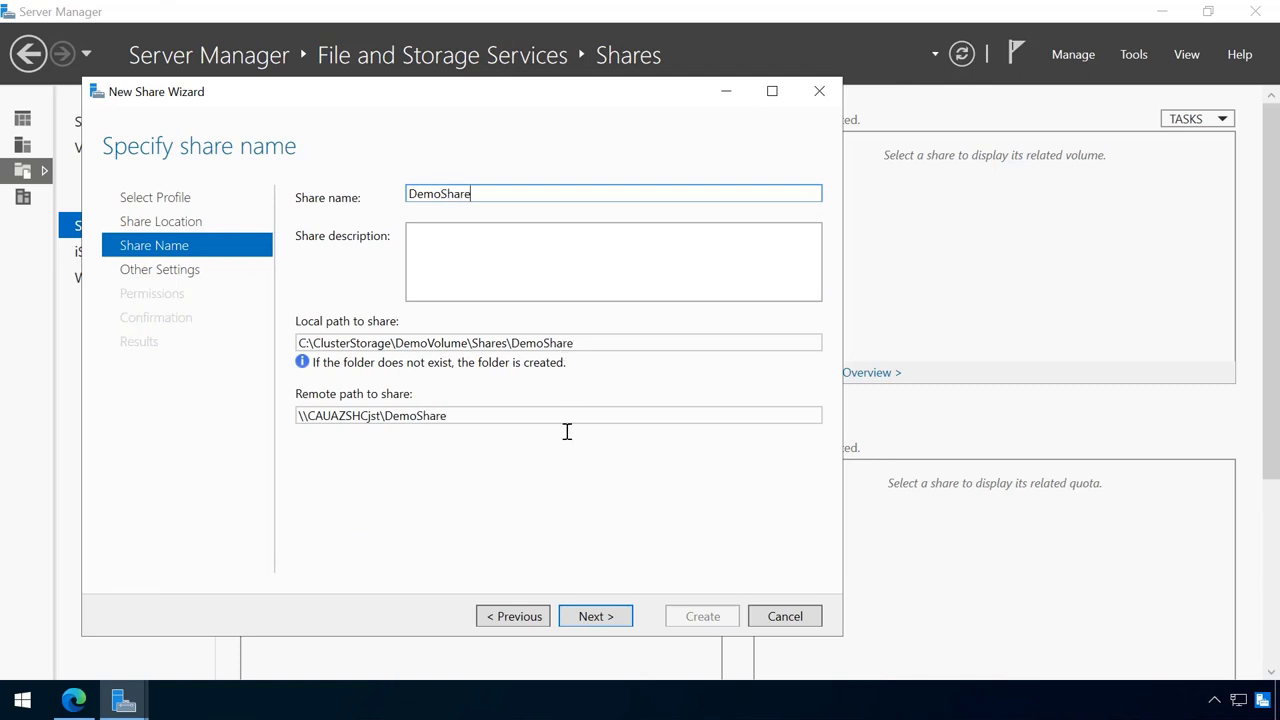
{"action": "left_click", "coordinate": [608, 618]}
{"action": "left_click", "coordinate": [594, 616]}
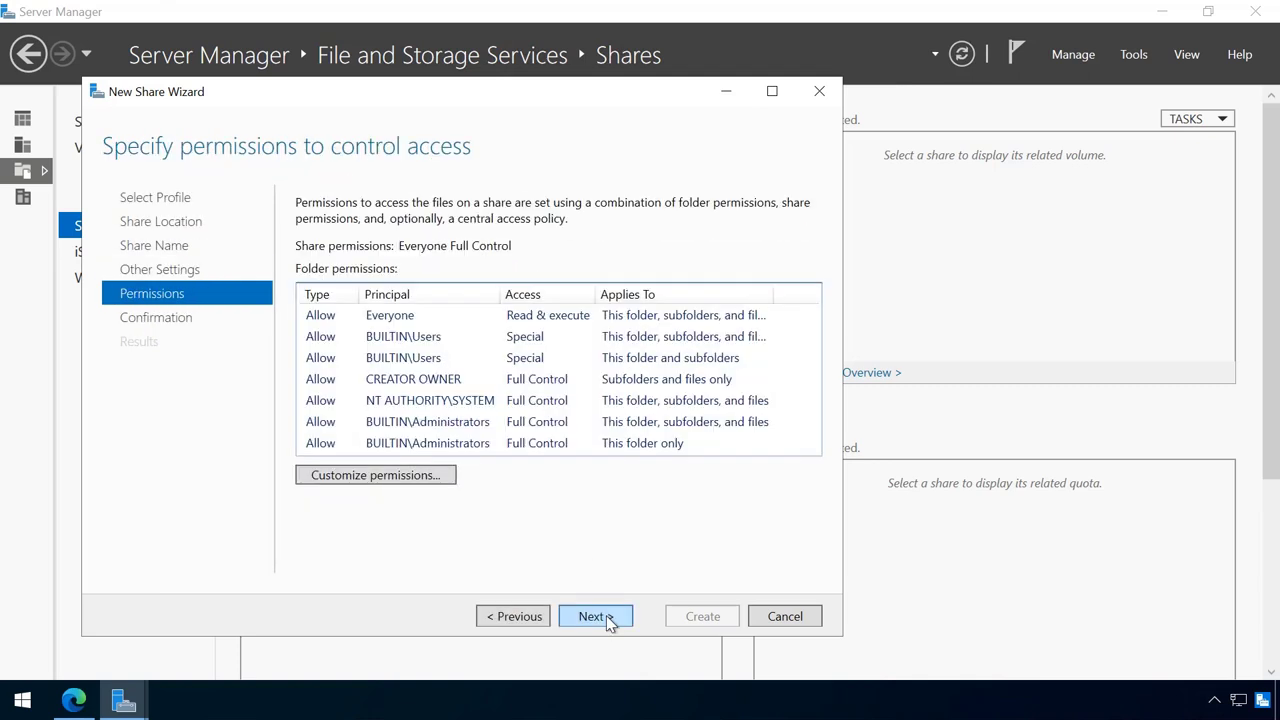
{"action": "left_click", "coordinate": [602, 616]}
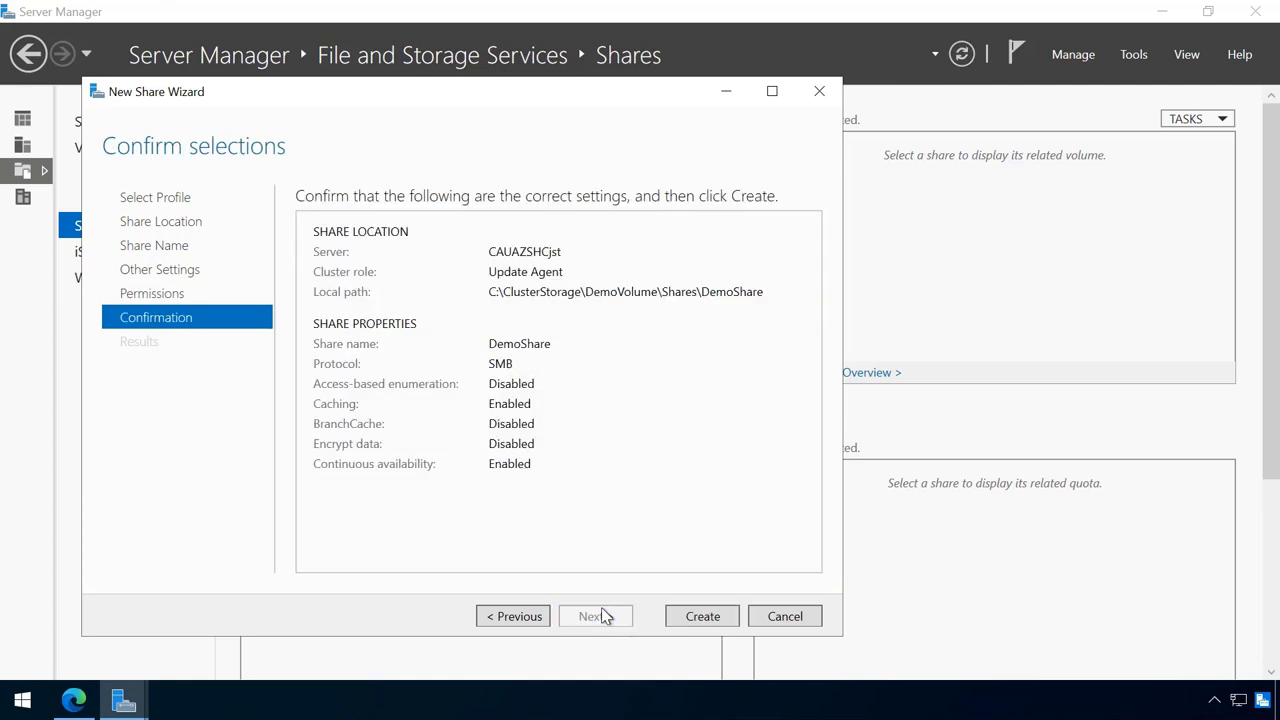
{"action": "left_click", "coordinate": [700, 618]}
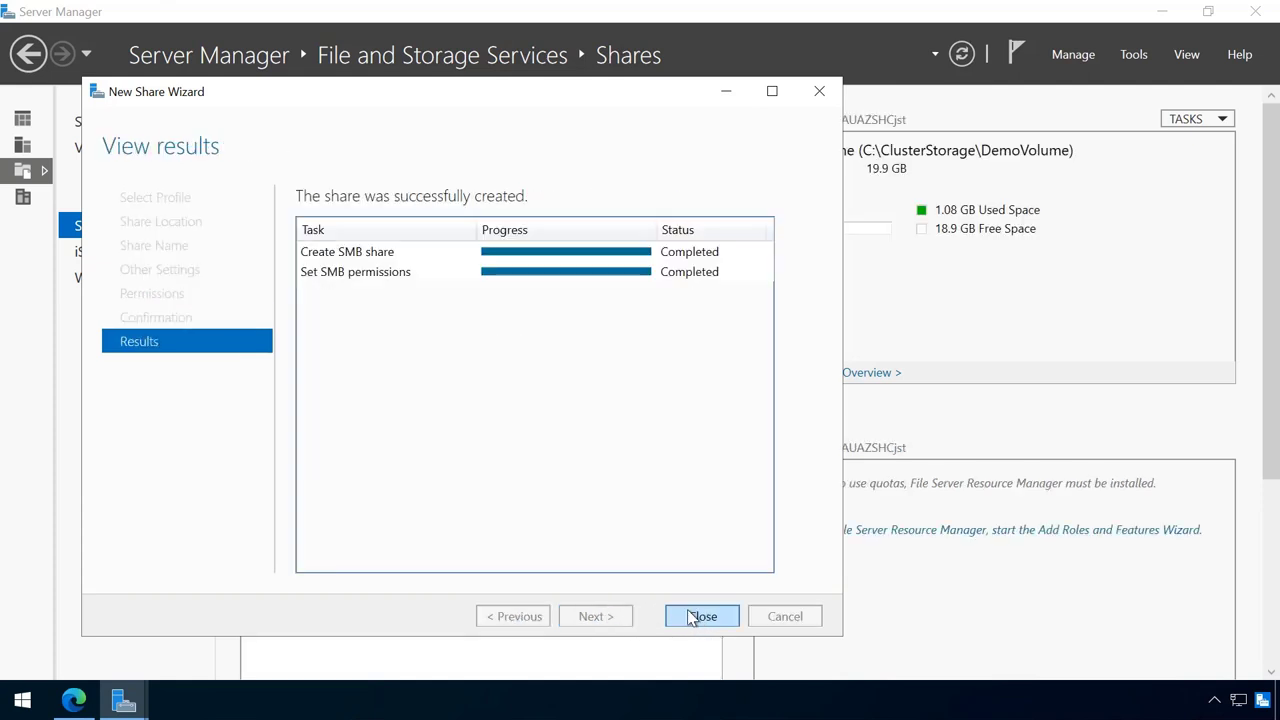
{"action": "left_click", "coordinate": [700, 616]}
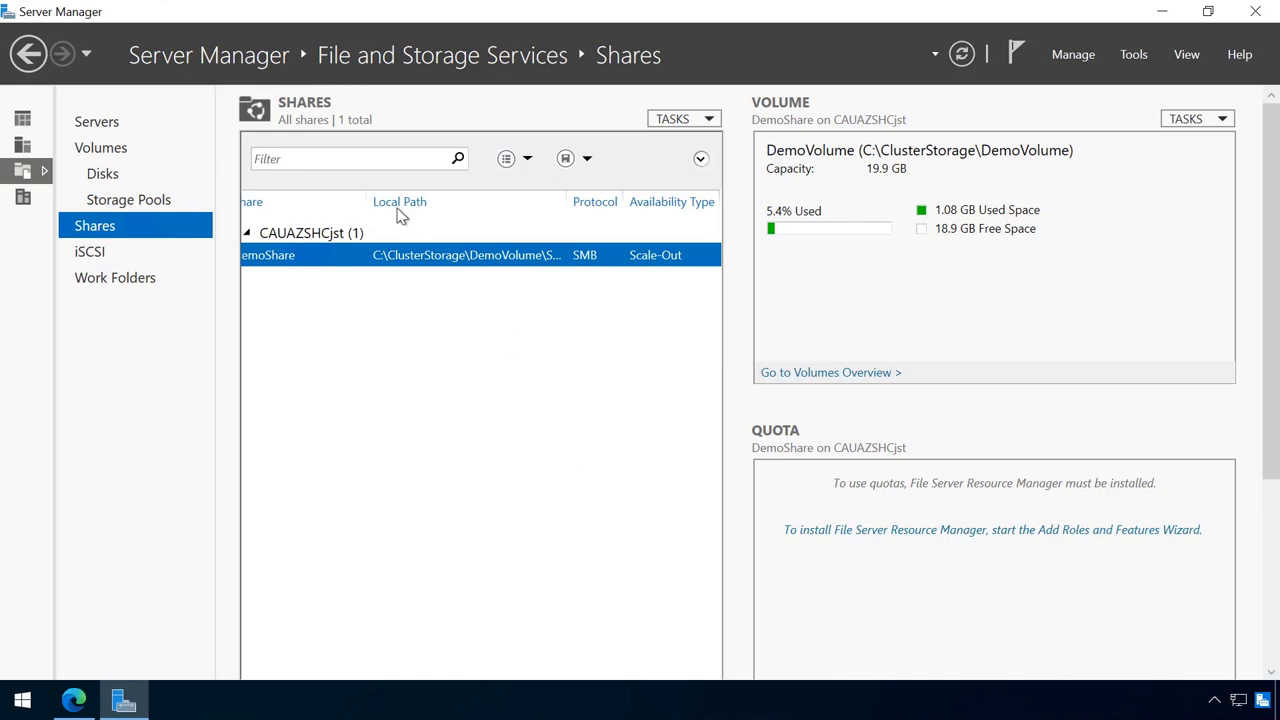
{"action": "right_click", "coordinate": [383, 257]}
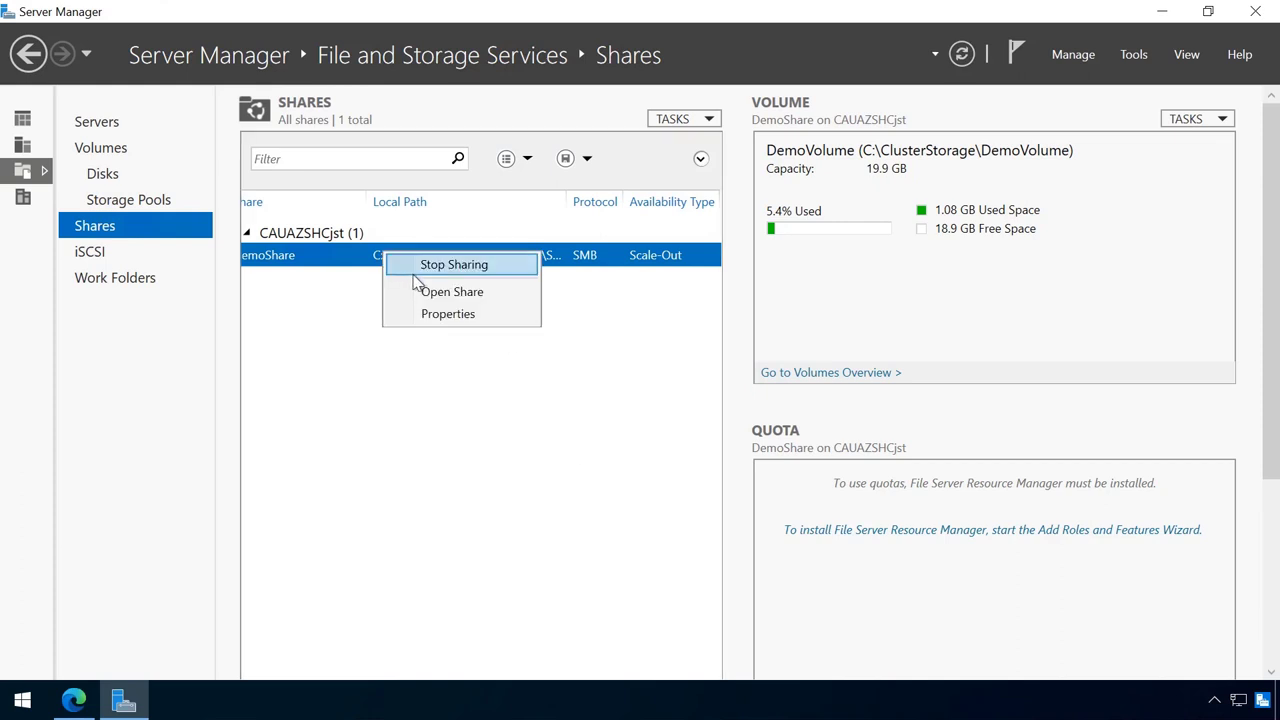
{"action": "left_click", "coordinate": [423, 290]}
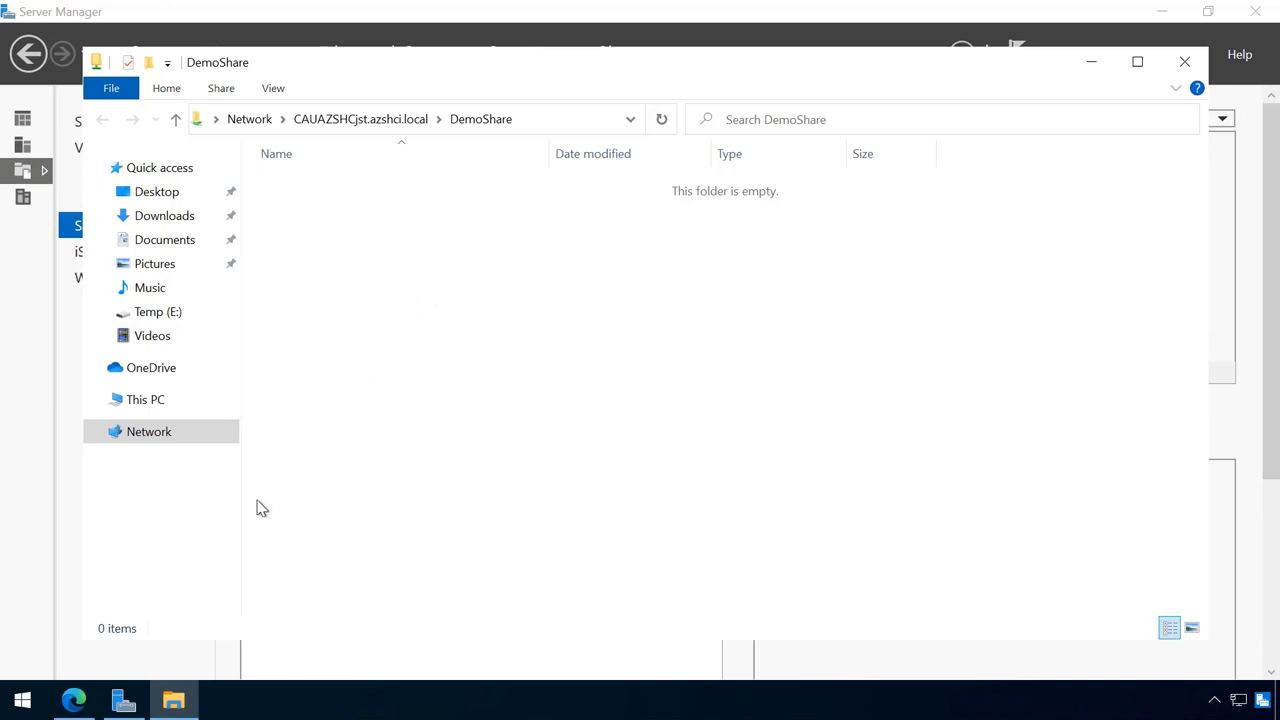
Switch to Windows Admin Center, open DemoVolume's files and browse to the Shares\DemoShare folder.
{"action": "left_click", "coordinate": [76, 700]}
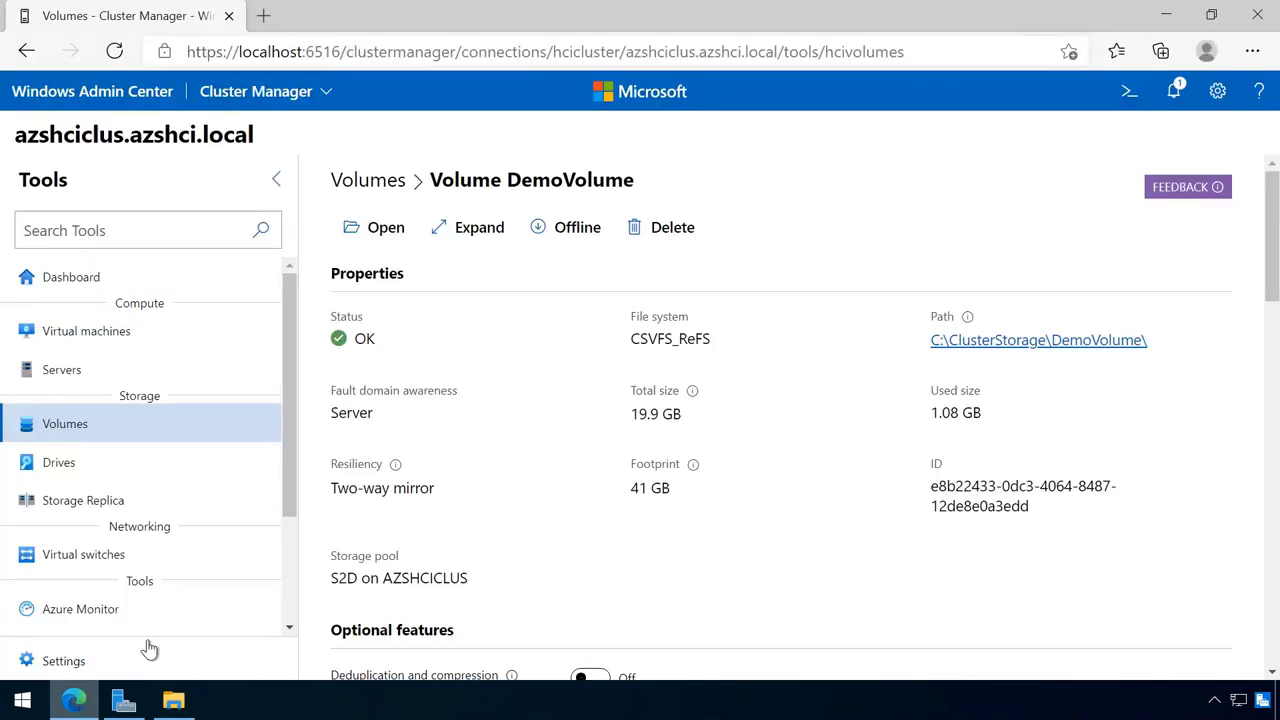
{"action": "left_click", "coordinate": [359, 229]}
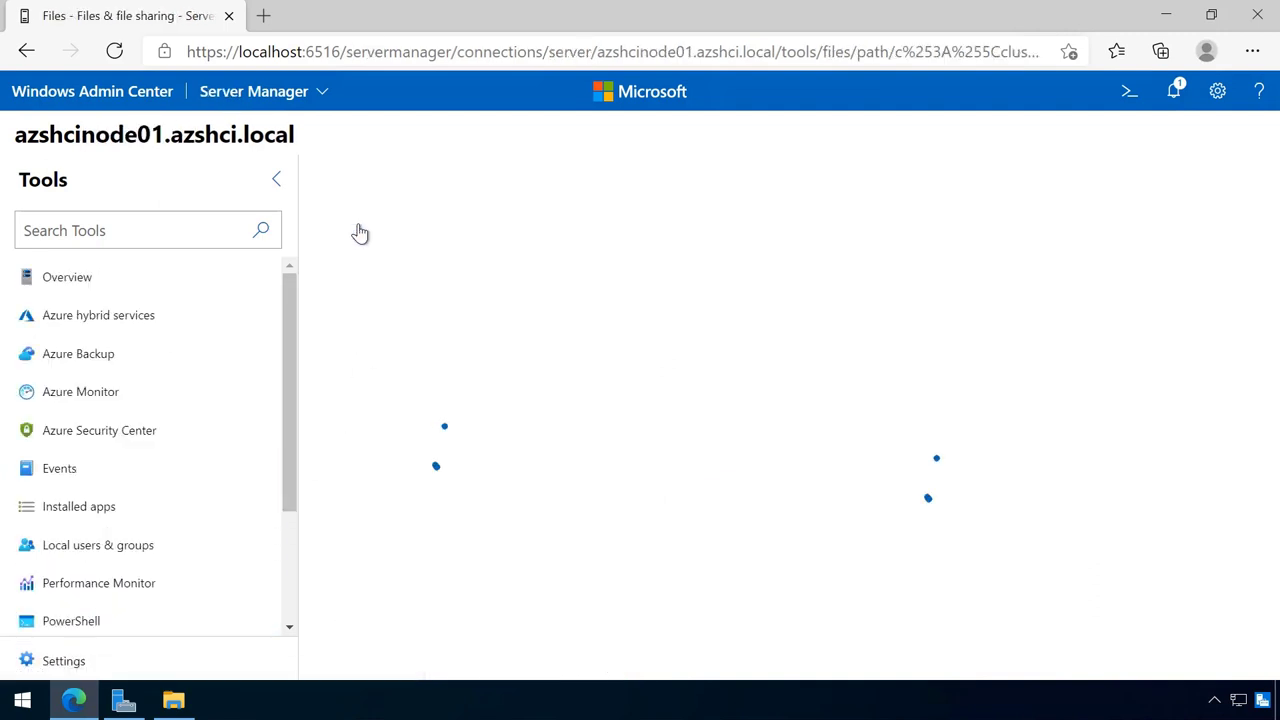
{"action": "left_click_drag", "start_coordinate": [37, 138], "coordinate": [161, 134]}
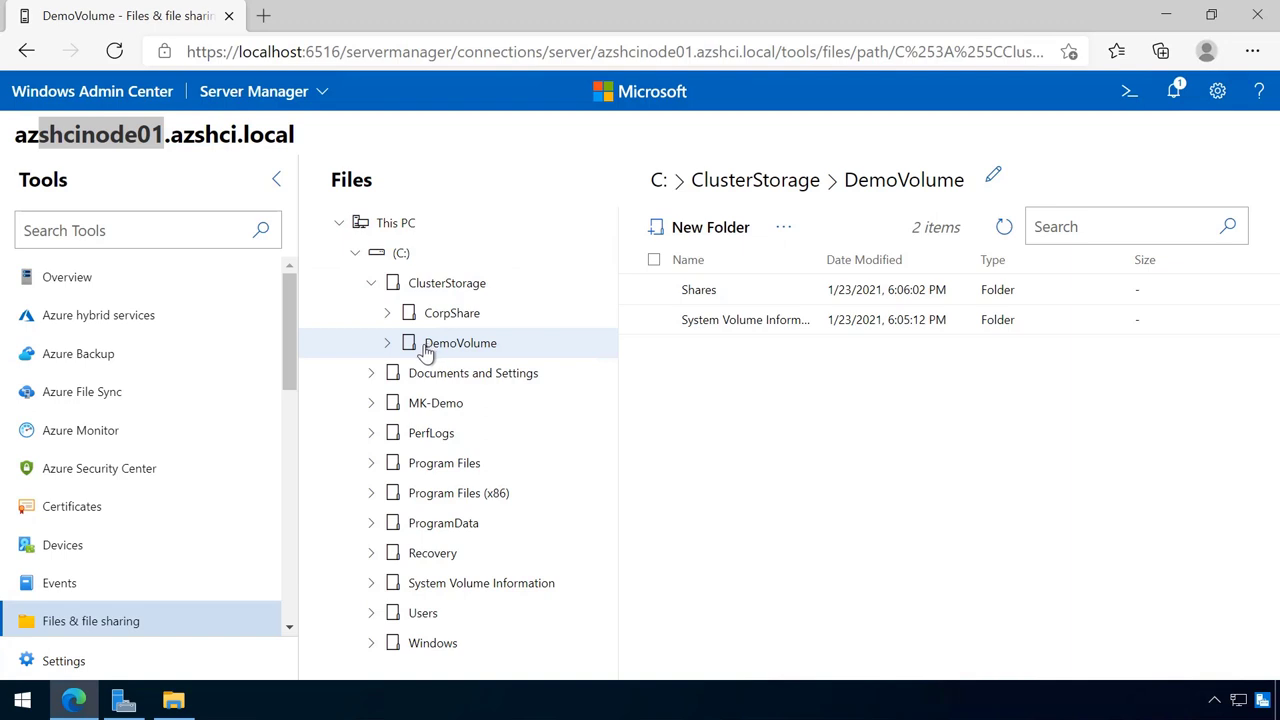
{"action": "double_click", "coordinate": [700, 291]}
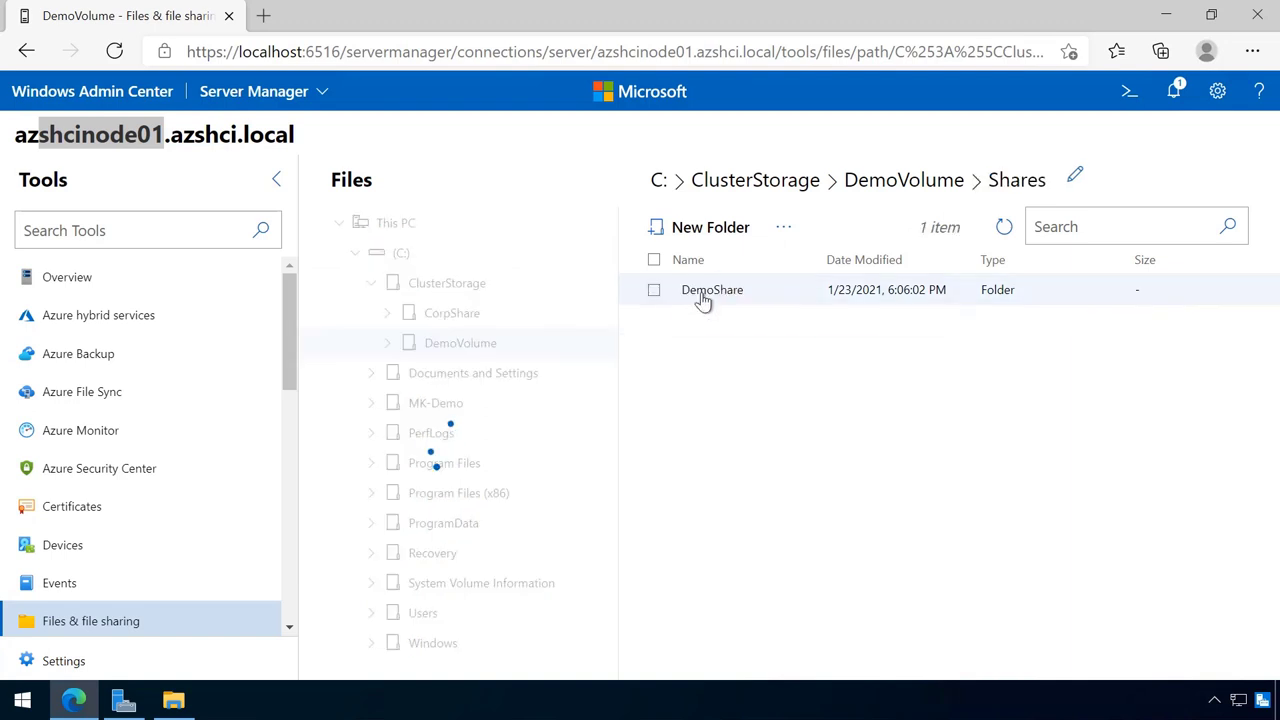
{"action": "double_click", "coordinate": [706, 291]}
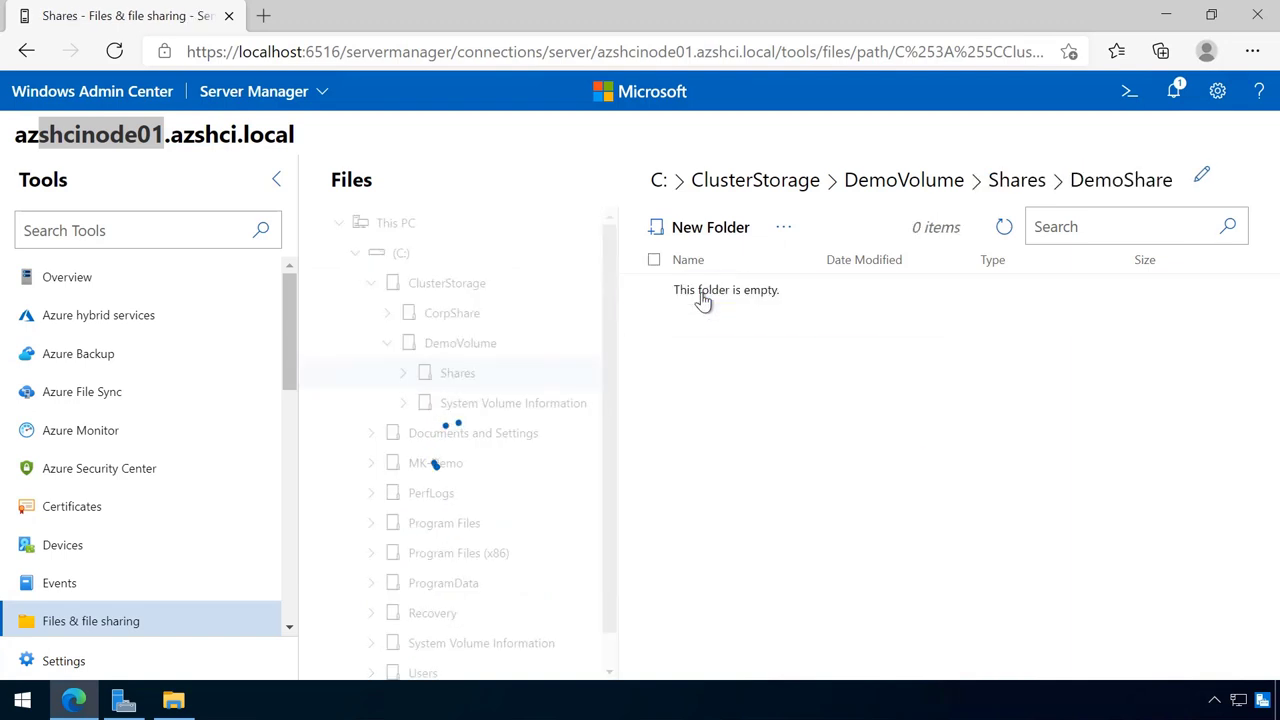
Upload ClientRecords.zip from Temp (E:) into the DemoShare folder and check the share in File Explorer.
{"action": "left_click", "coordinate": [786, 235]}
{"action": "left_click", "coordinate": [822, 304]}
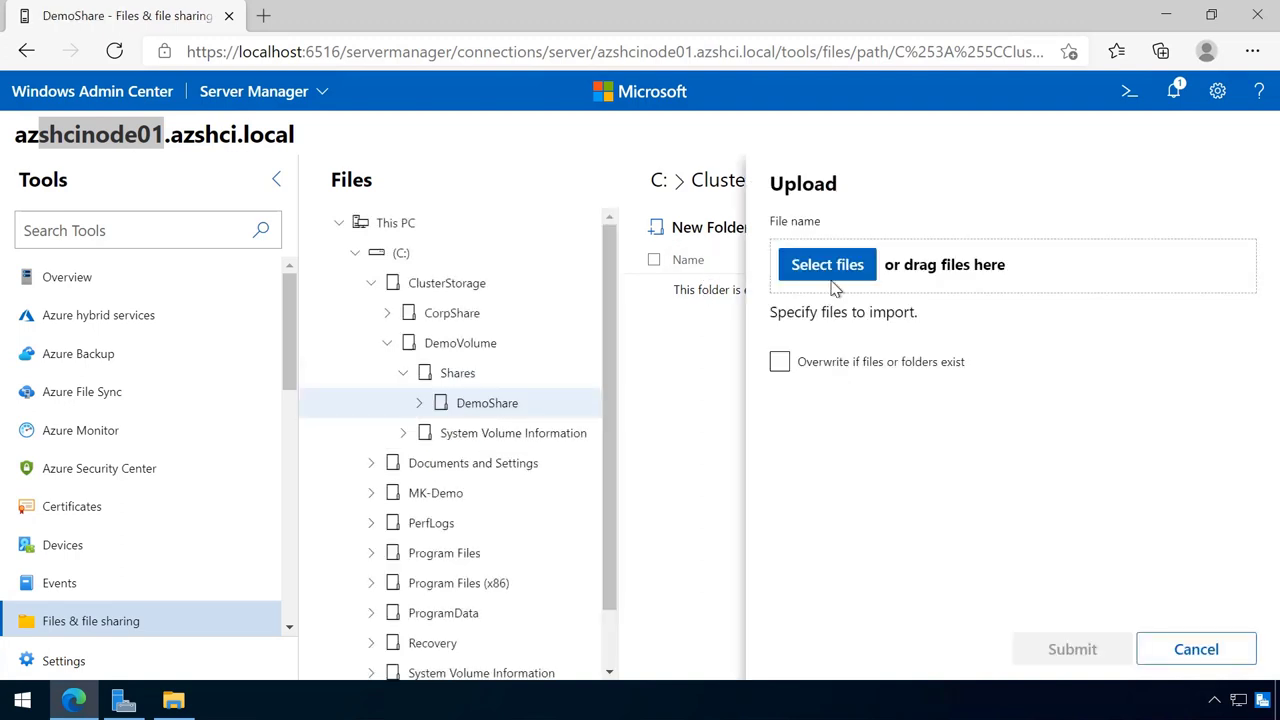
{"action": "left_click", "coordinate": [828, 266]}
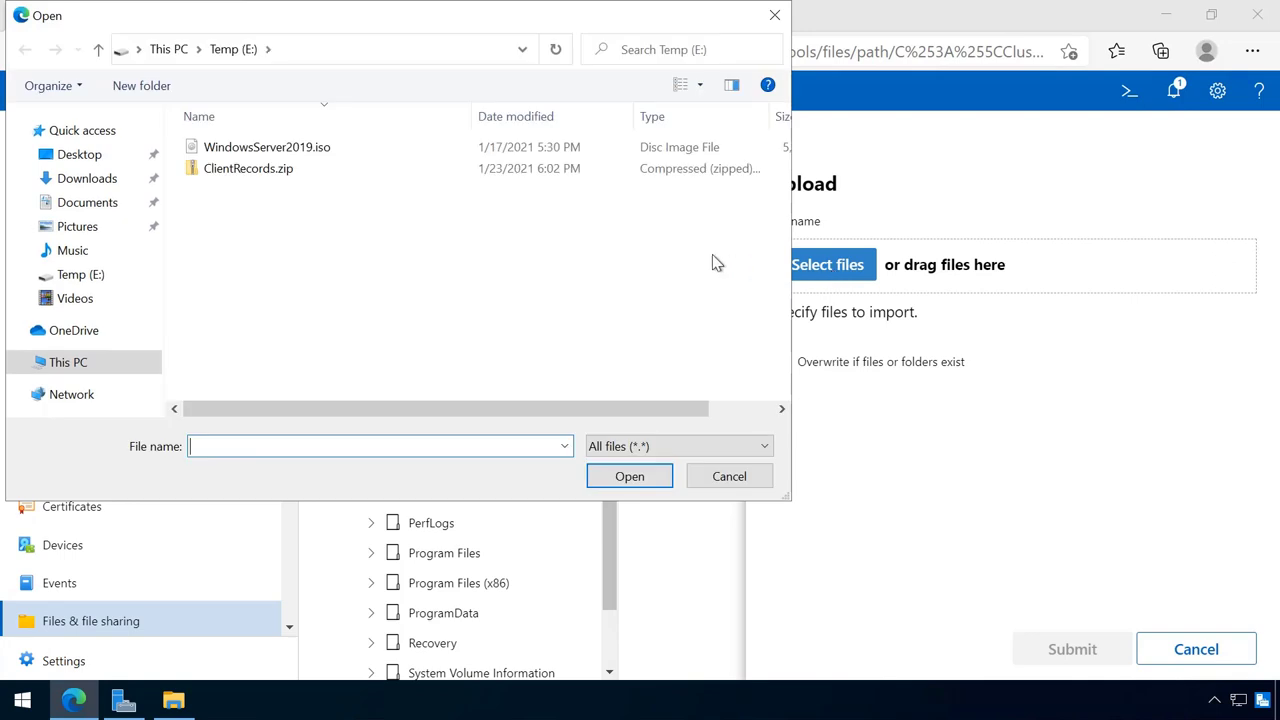
{"action": "left_click", "coordinate": [260, 169]}
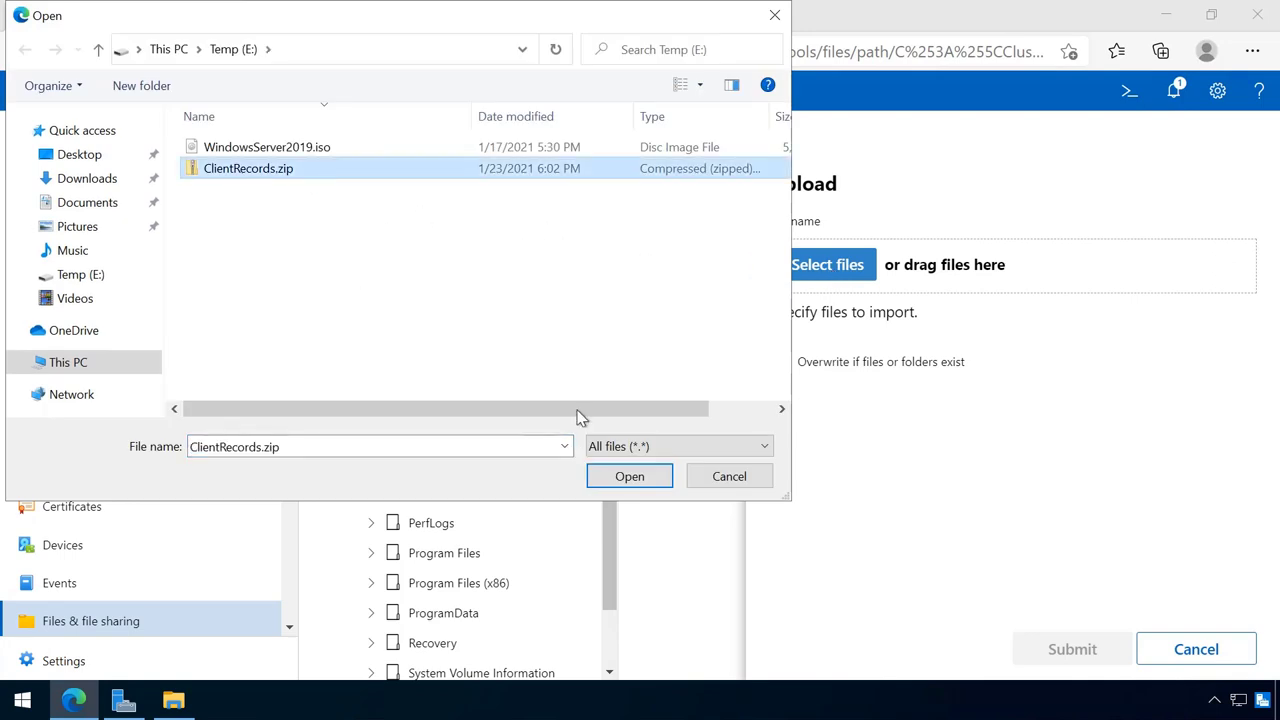
{"action": "left_click", "coordinate": [630, 477]}
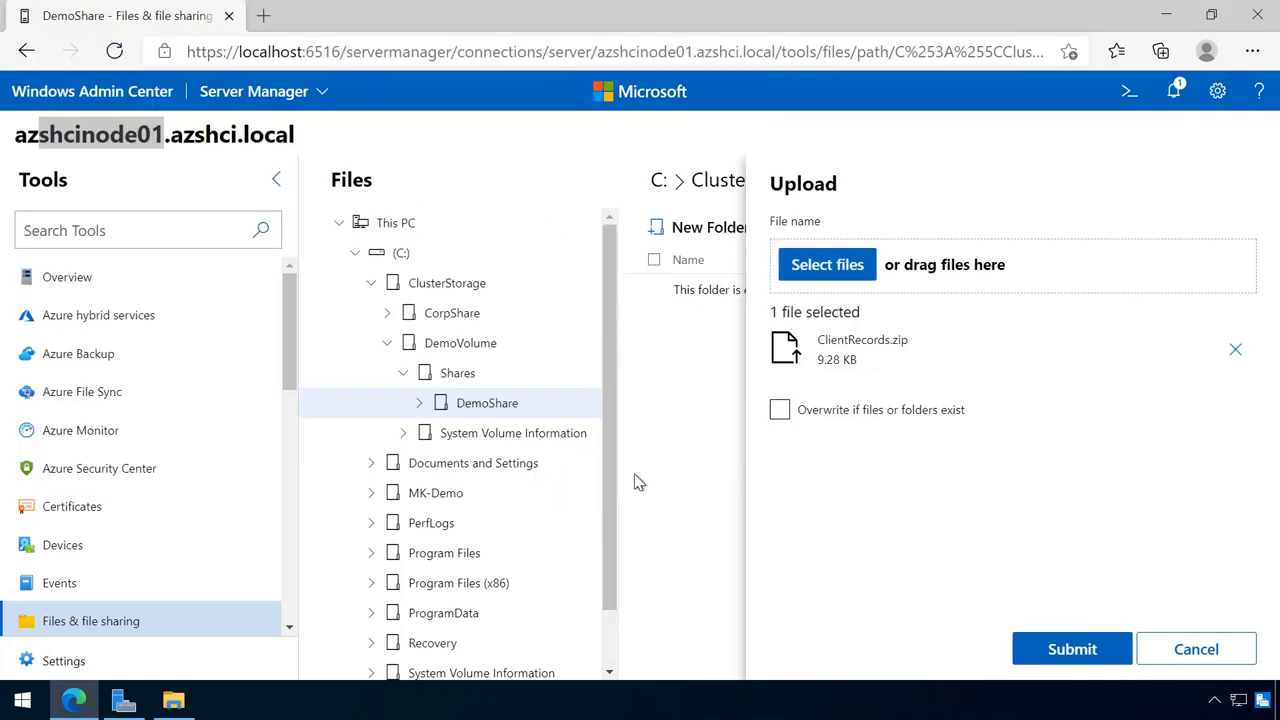
{"action": "left_click", "coordinate": [1071, 650]}
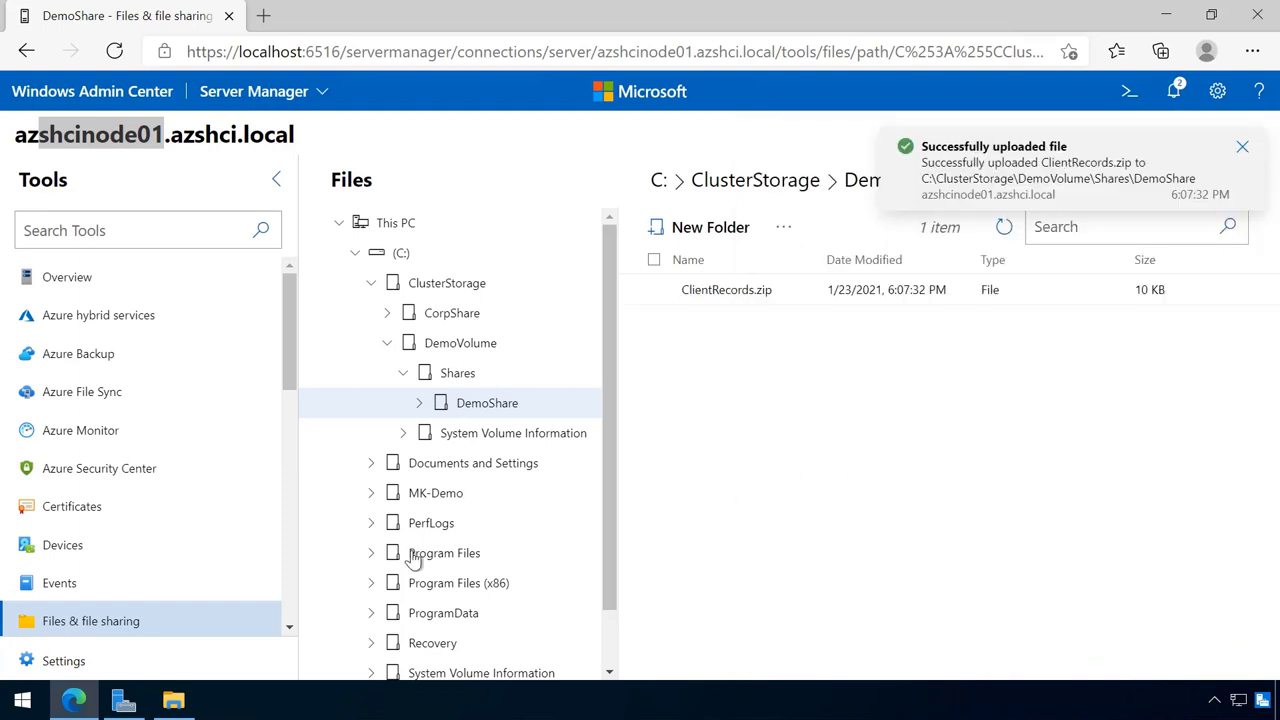
{"action": "left_click", "coordinate": [174, 703]}
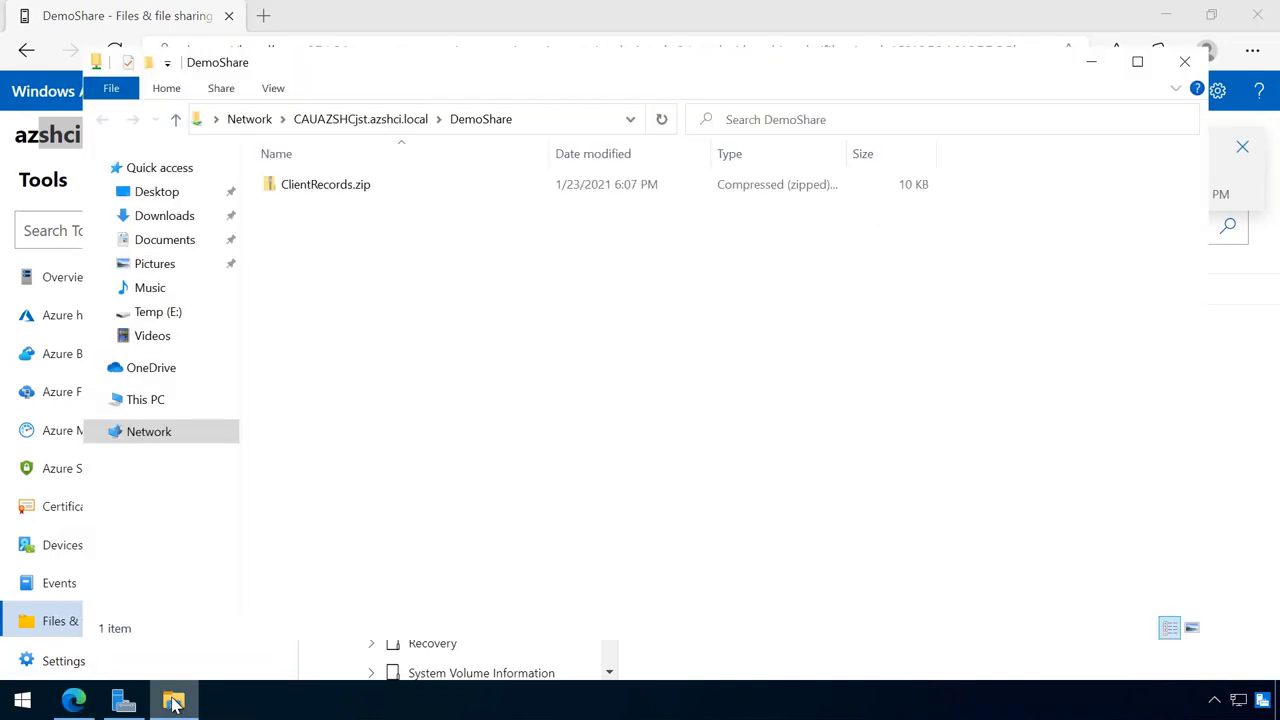
Open ClientRecords.zip from the network share, look inside its ClientRecords folder and return to DemoShare.
{"action": "double_click", "coordinate": [328, 188]}
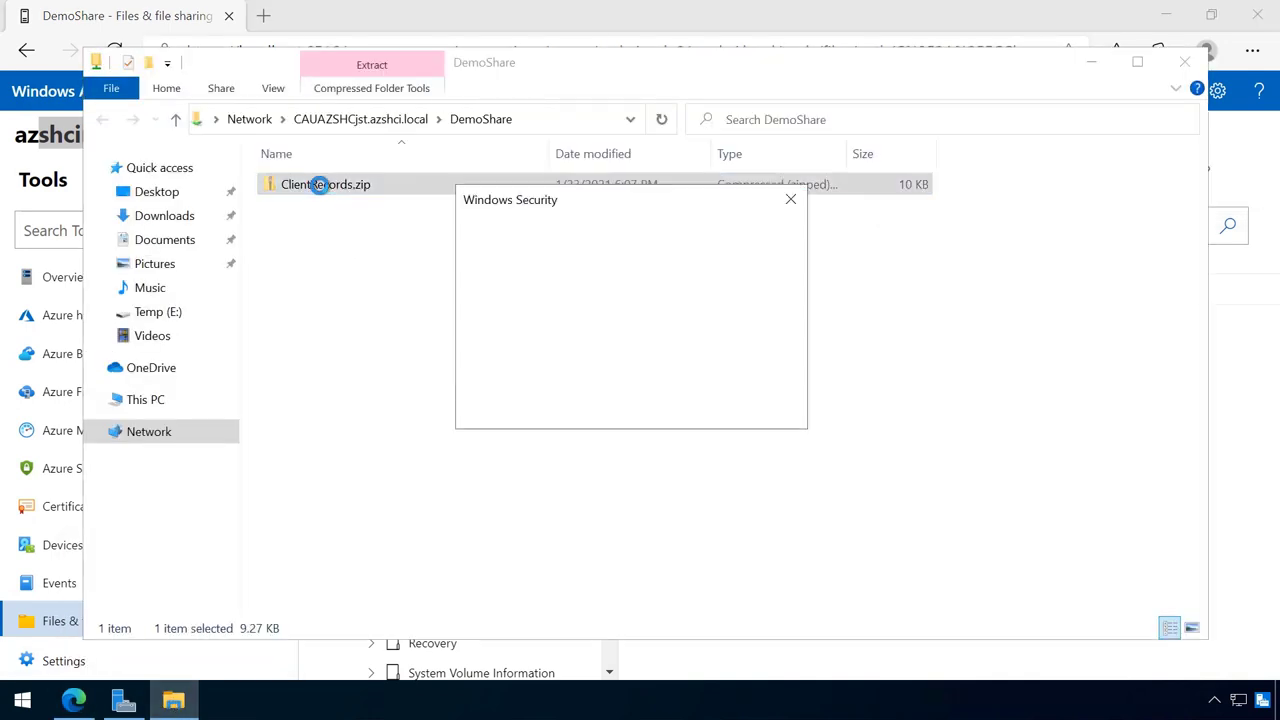
{"action": "left_click", "coordinate": [684, 370]}
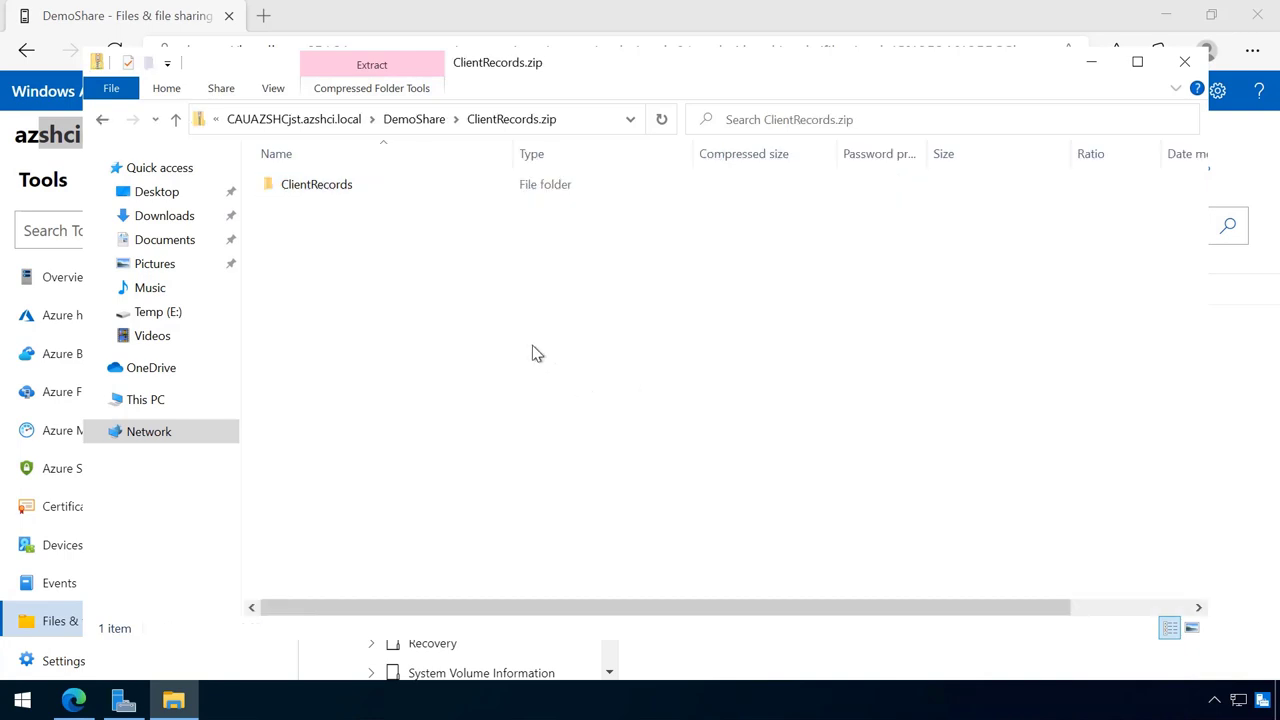
{"action": "double_click", "coordinate": [336, 192]}
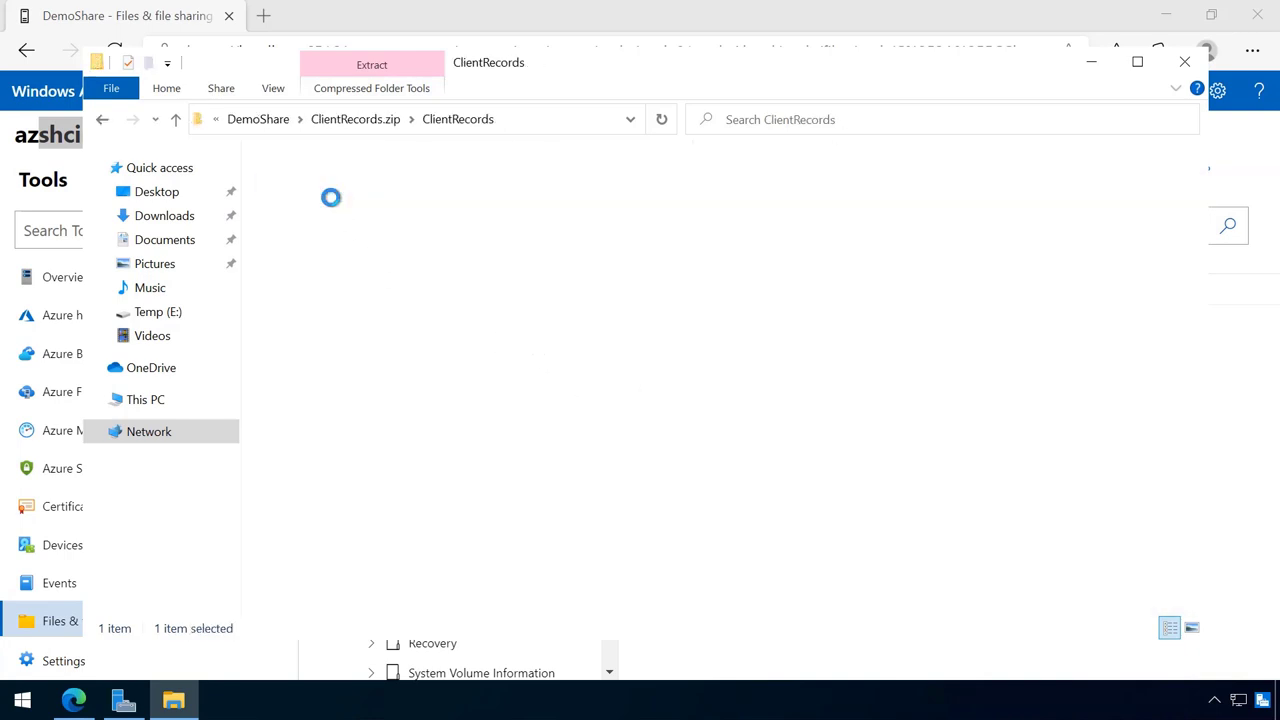
{"action": "left_click", "coordinate": [262, 121]}
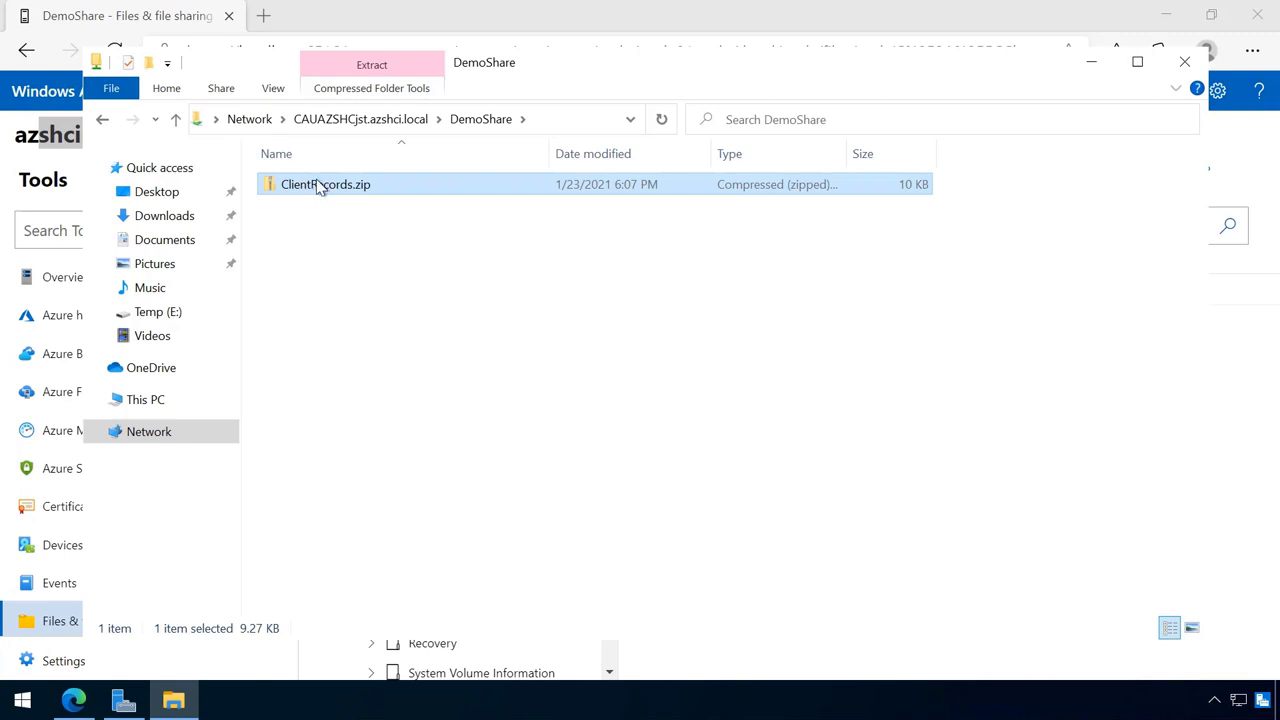
{"action": "left_click", "coordinate": [478, 121]}
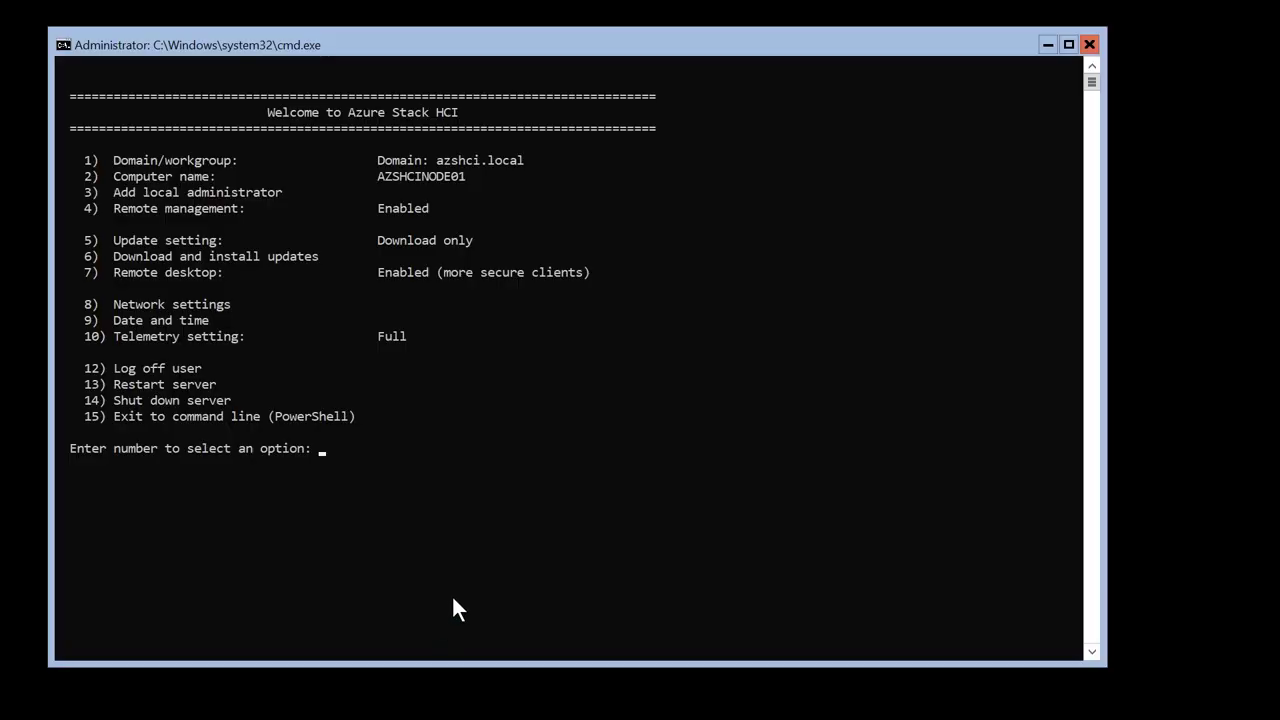
In the AZSHCINODE01 server console, shut down the server with option 14 and confirm with y.
{"action": "left_click", "coordinate": [449, 480]}
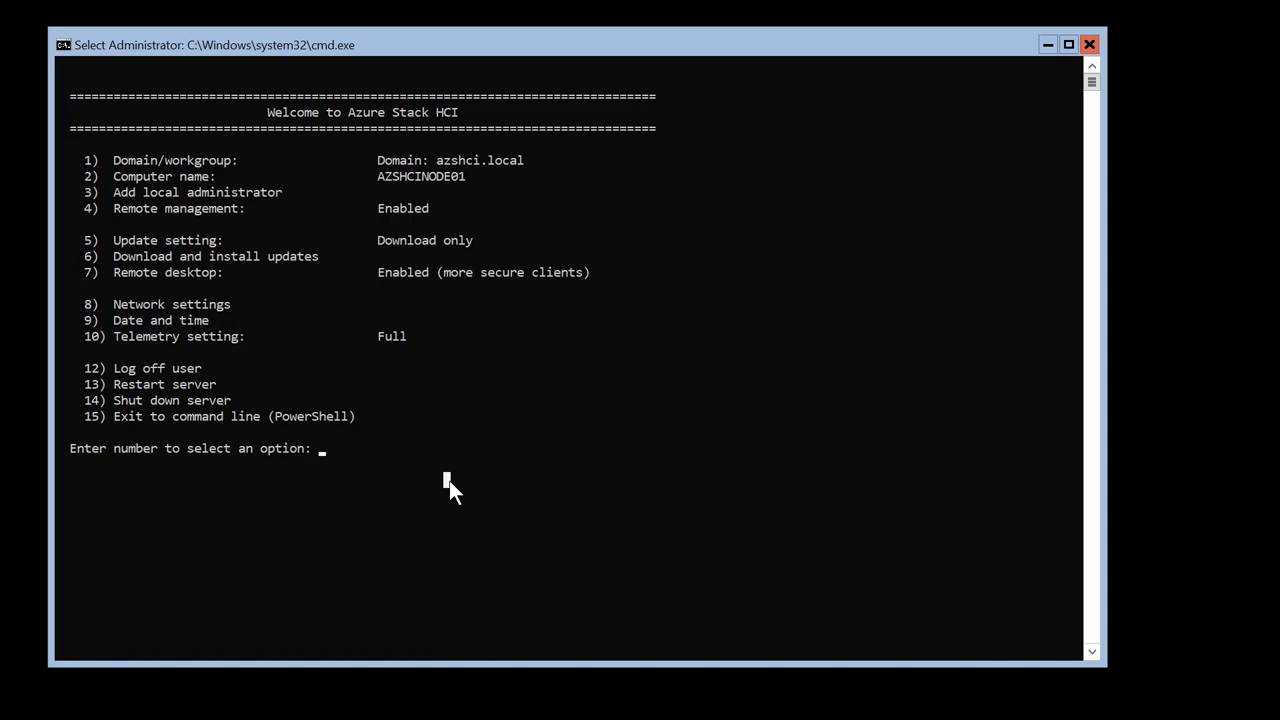
{"action": "type", "text": "14"}
{"action": "key", "text": "Return"}
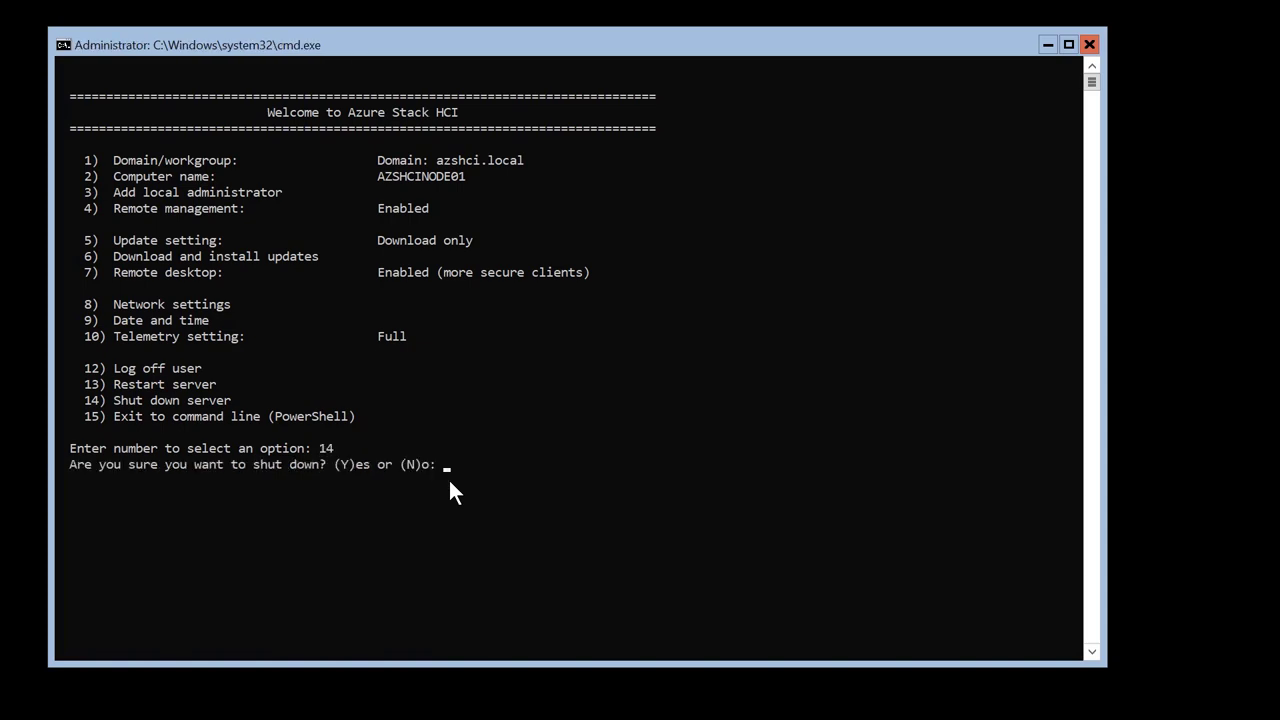
{"action": "type", "text": "y"}
{"action": "key", "text": "Return"}
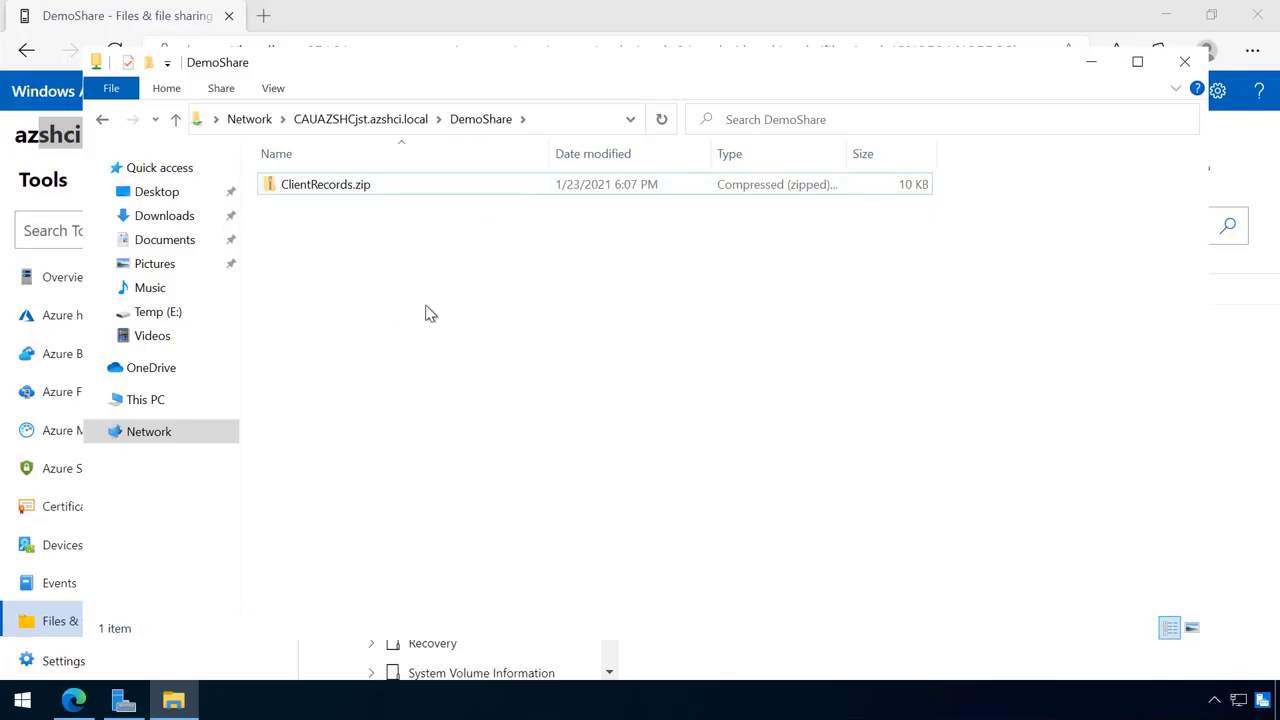
Switch to Windows Admin Center, connect to AZSHCINODE02.azshci.local in Server Manager and open its Files & file sharing tool.
{"action": "left_click", "coordinate": [74, 700]}
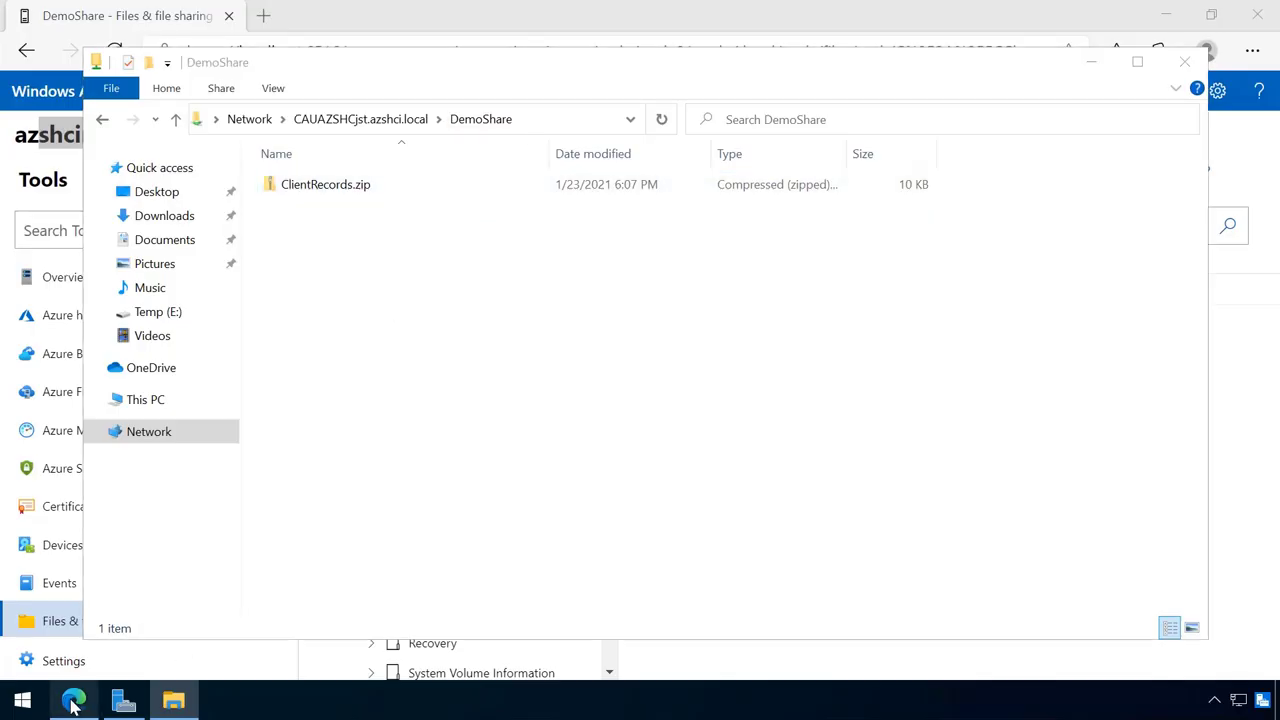
{"action": "left_click", "coordinate": [242, 103]}
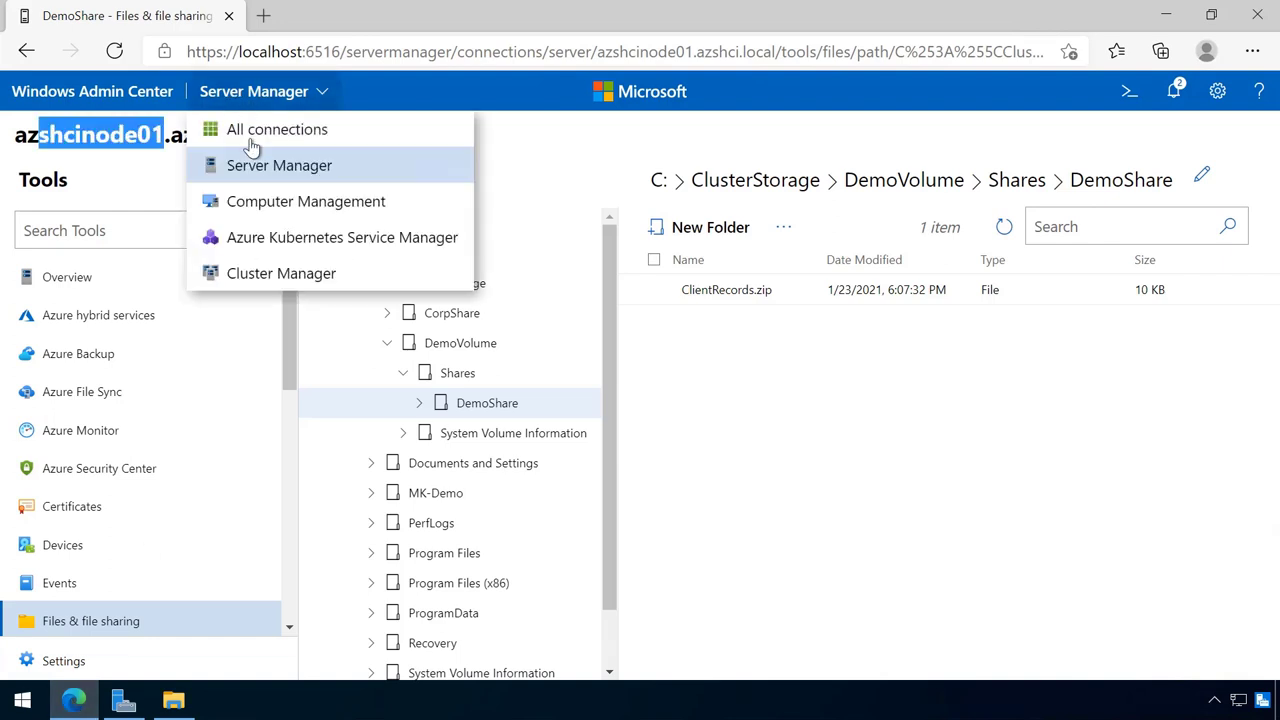
{"action": "left_click", "coordinate": [251, 162]}
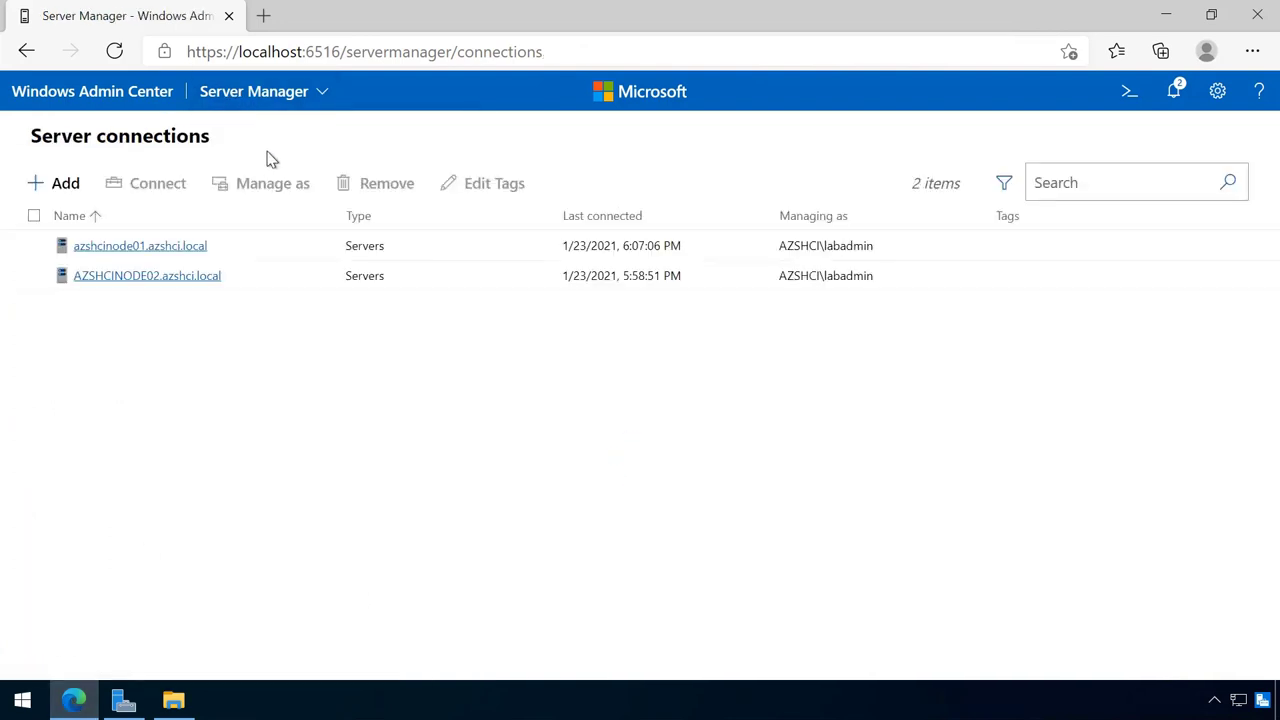
{"action": "left_click", "coordinate": [139, 278]}
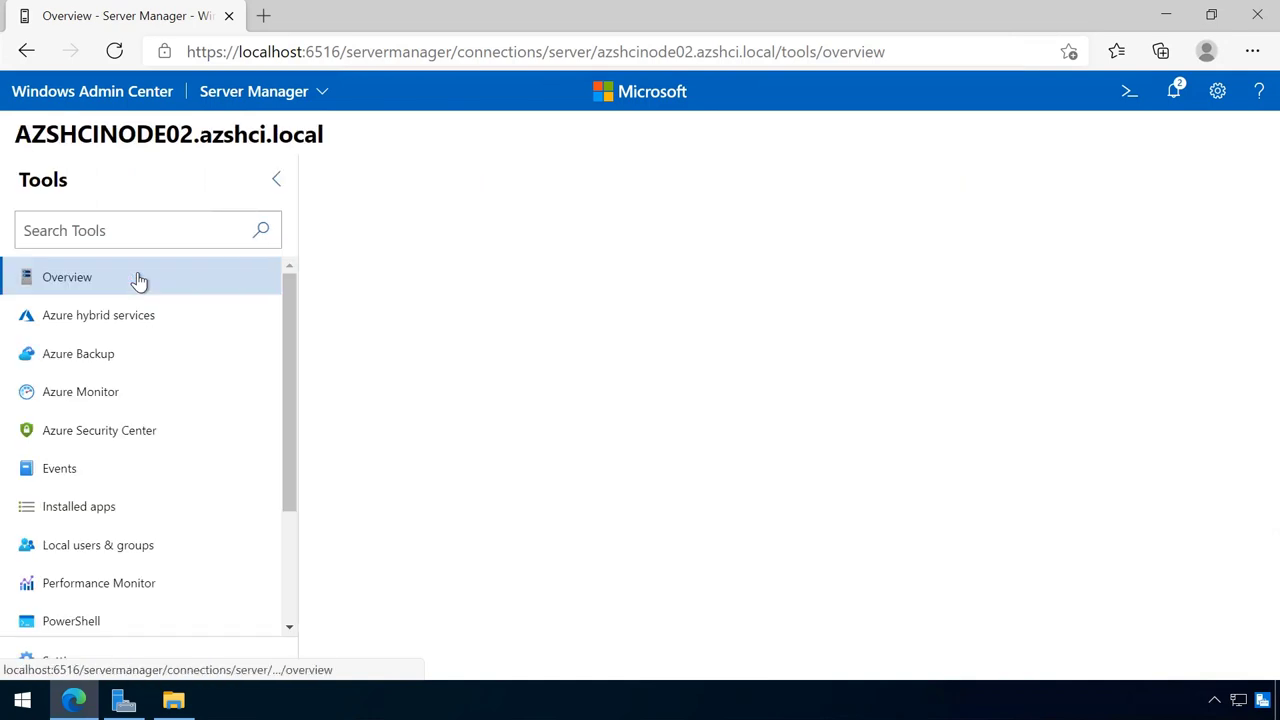
{"action": "scroll", "coordinate": [235, 463], "scroll_direction": "down", "scroll_amount": 3}
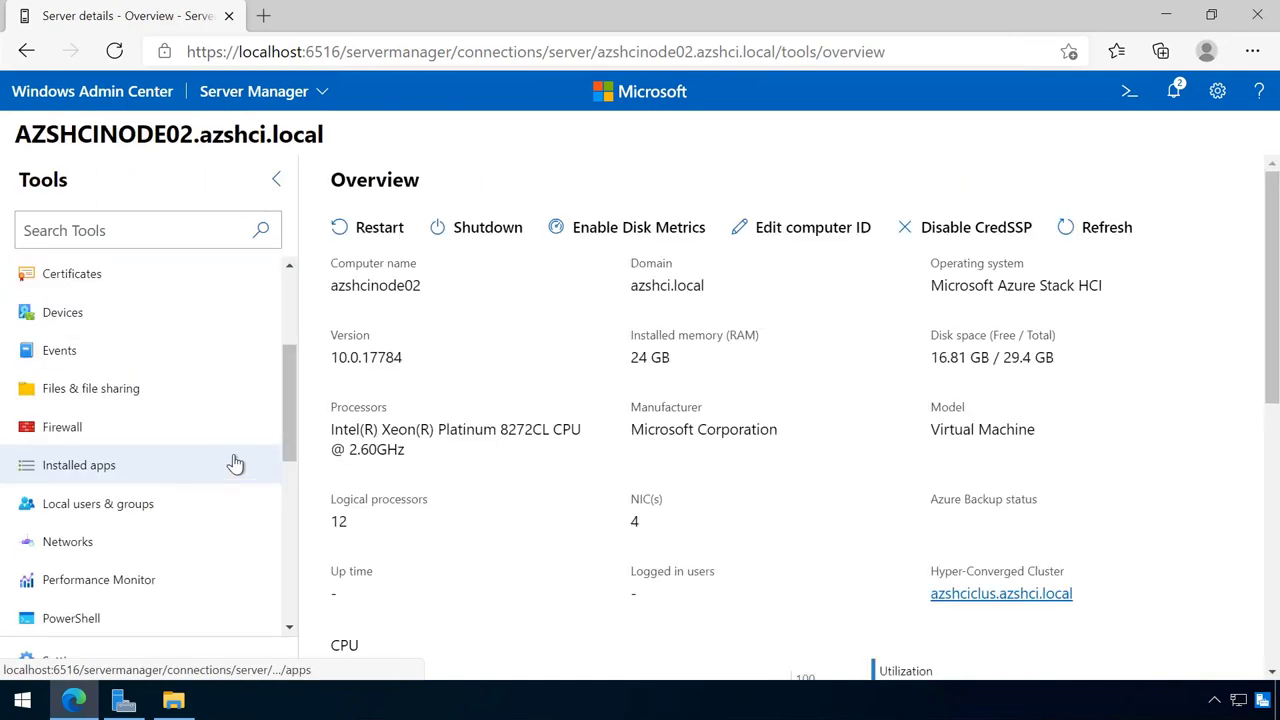
{"action": "left_click", "coordinate": [90, 390]}
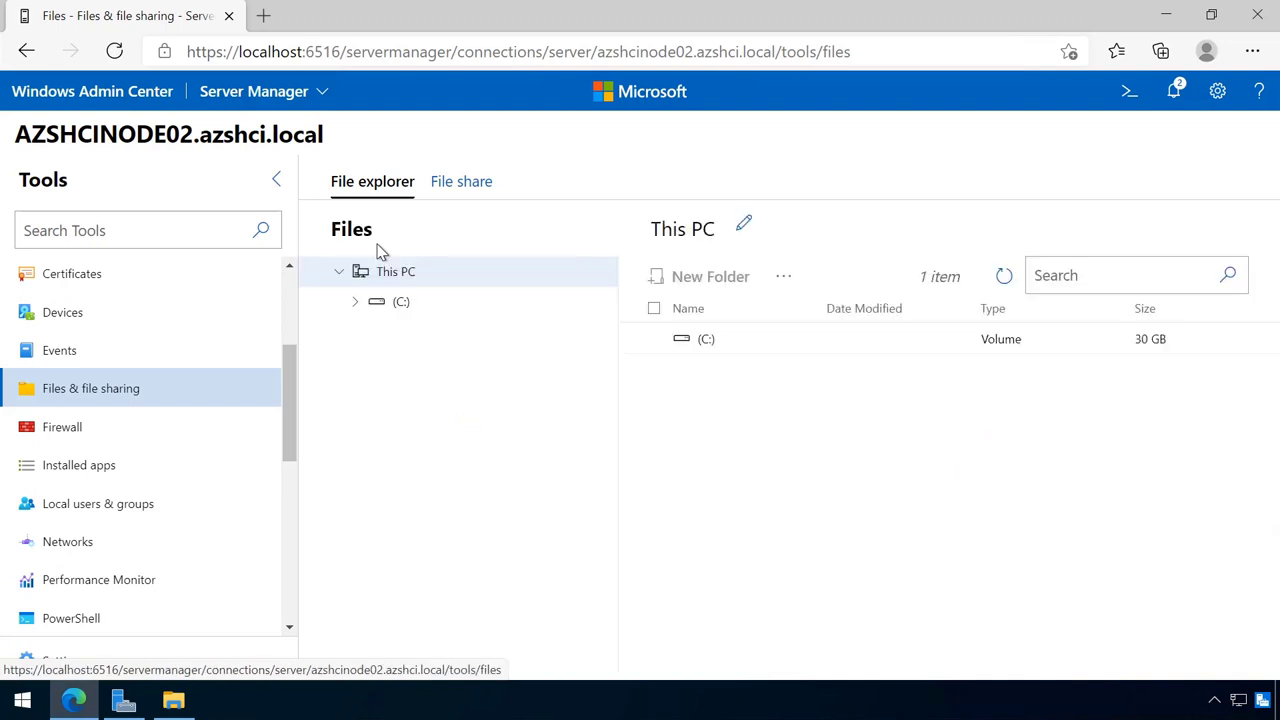
Browse AZSHCINODE02's files to C:\ClusterStorage\DemoVolume\Shares\DemoShare and display the folder's contents.
{"action": "left_click", "coordinate": [355, 301]}
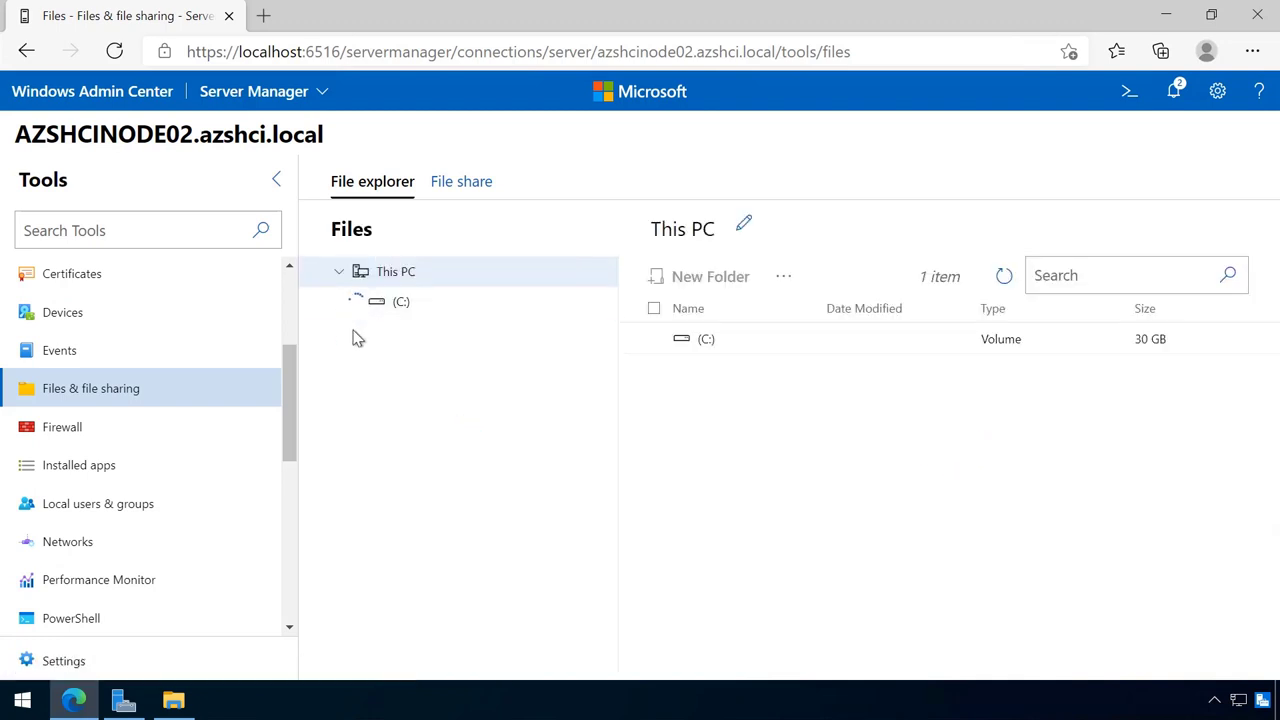
{"action": "left_click", "coordinate": [373, 332]}
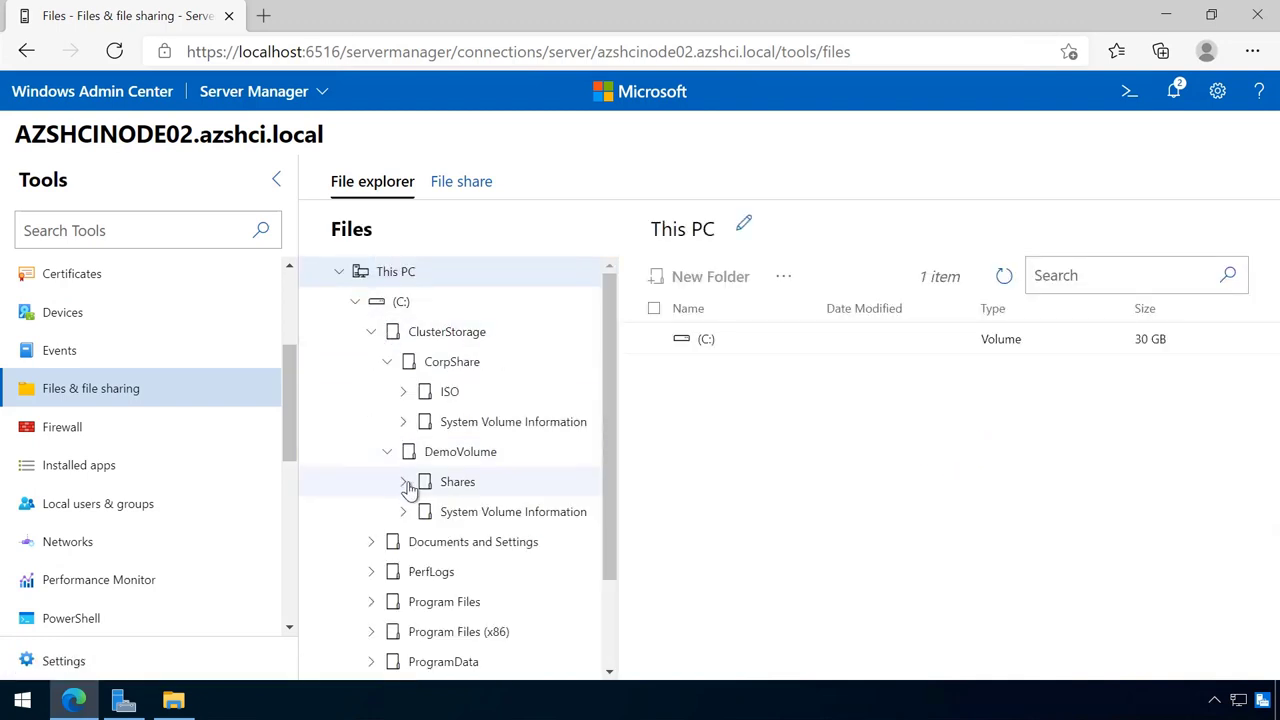
{"action": "left_click", "coordinate": [405, 482]}
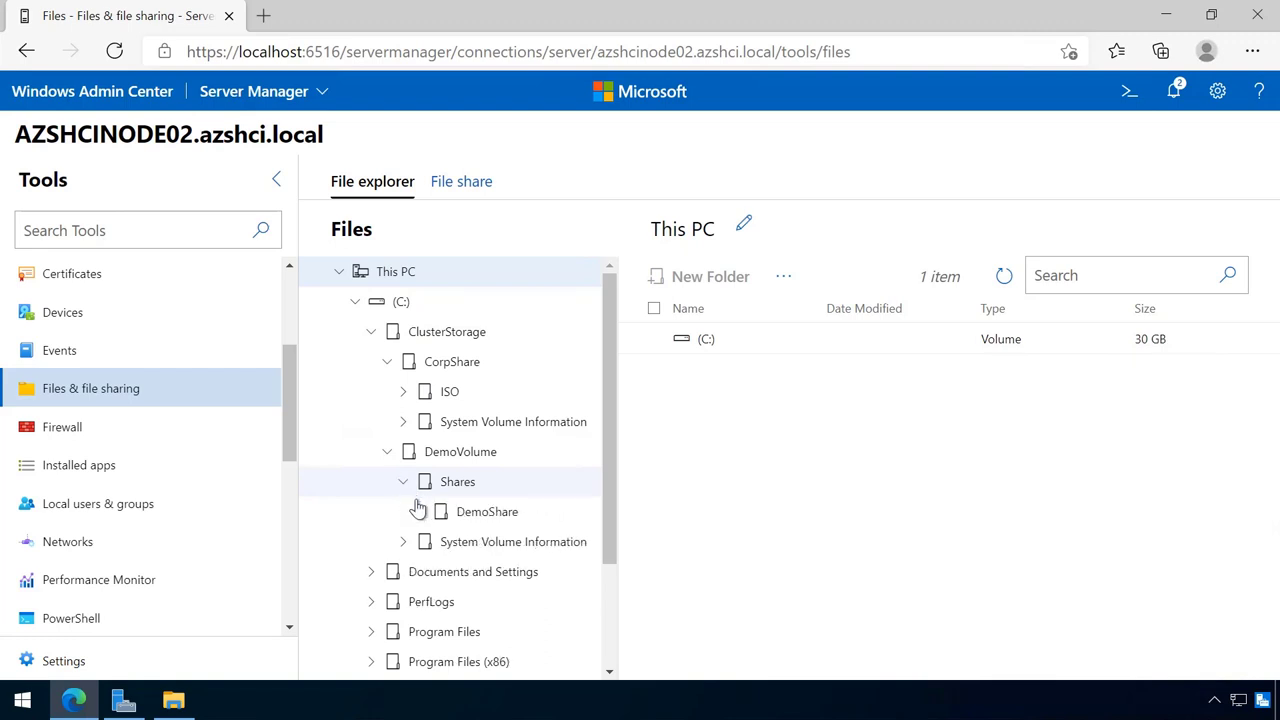
{"action": "left_click", "coordinate": [489, 522]}
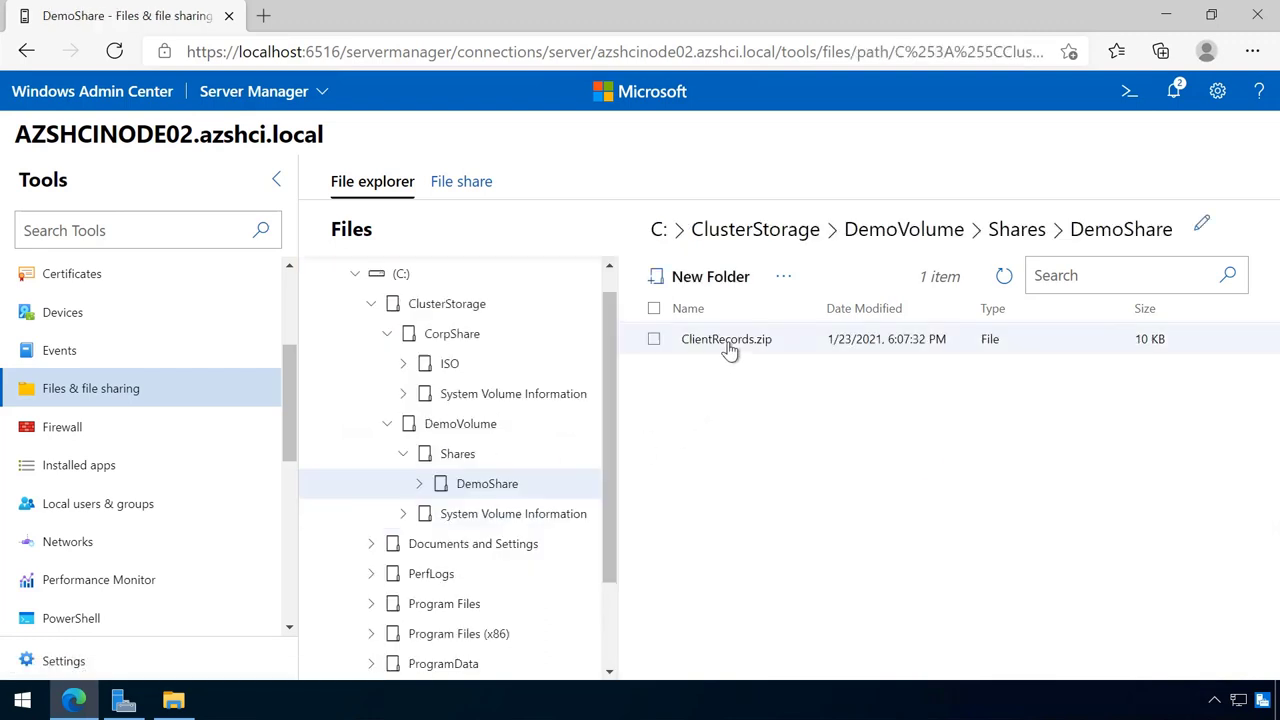
Switch to File Explorer and open ClientRecords.zip from DemoShare again to check access to the share.
{"action": "left_click", "coordinate": [174, 702]}
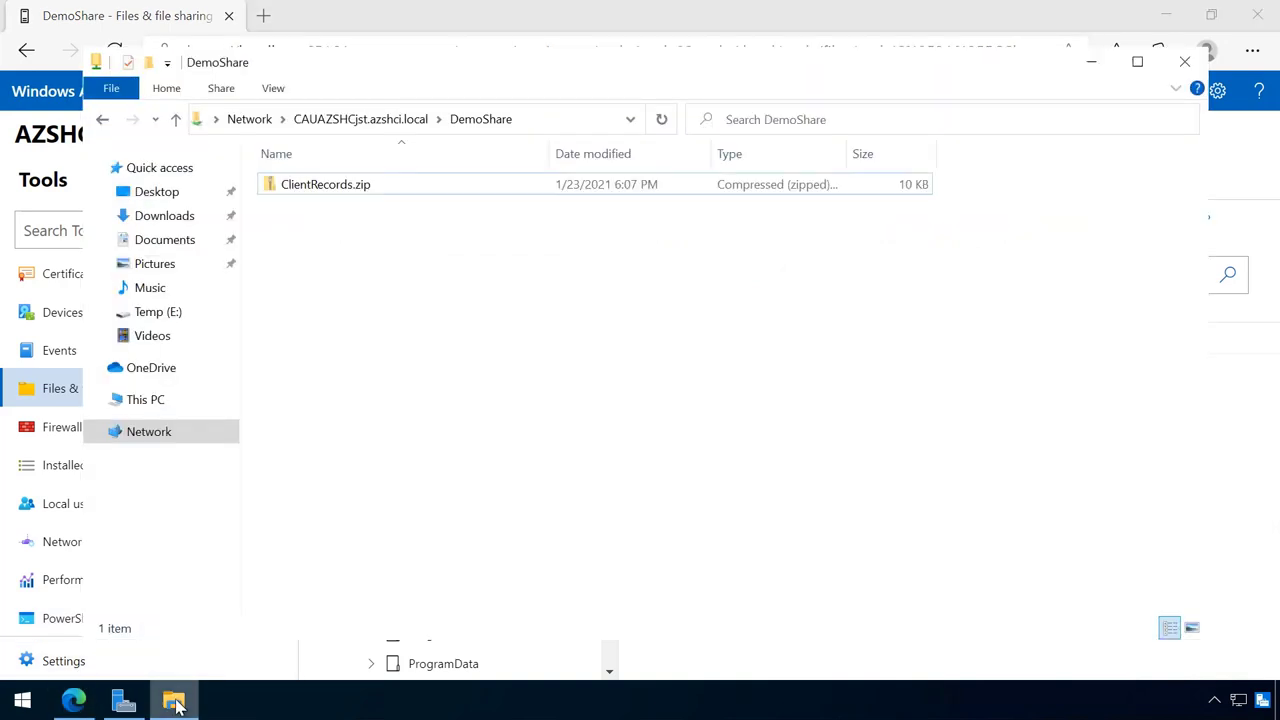
{"action": "double_click", "coordinate": [320, 193]}
{"action": "left_click", "coordinate": [675, 371]}
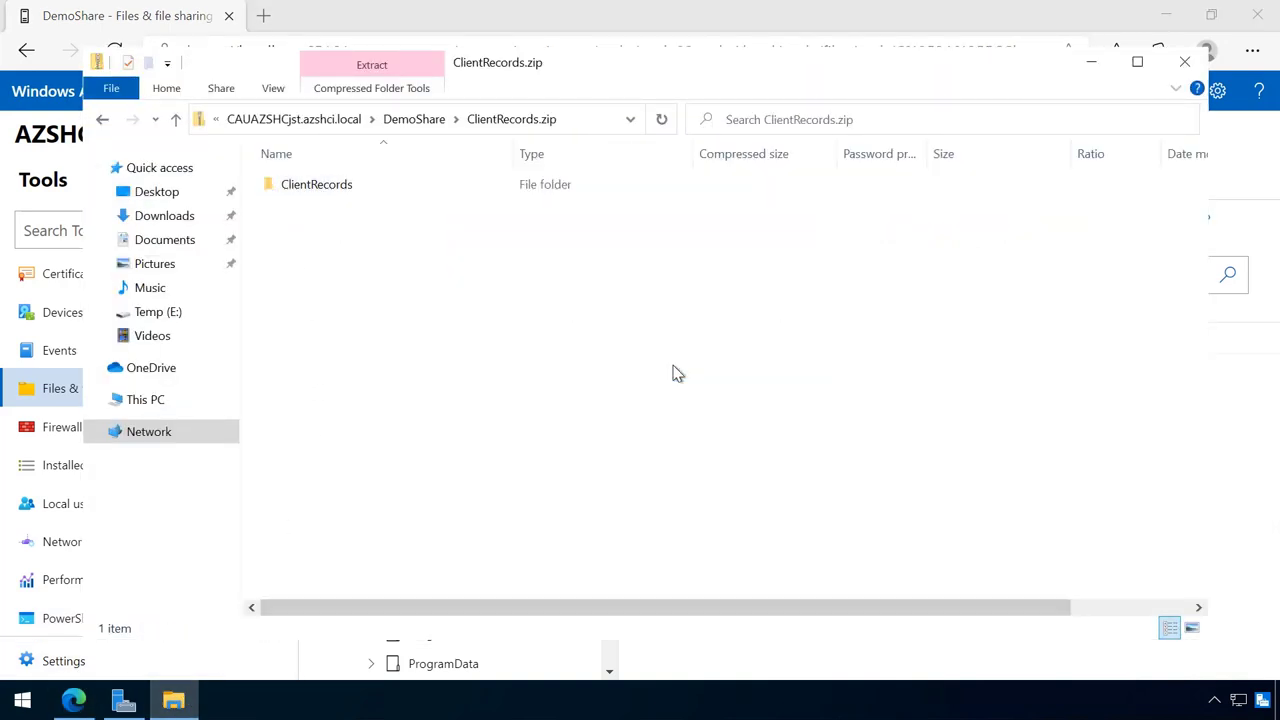